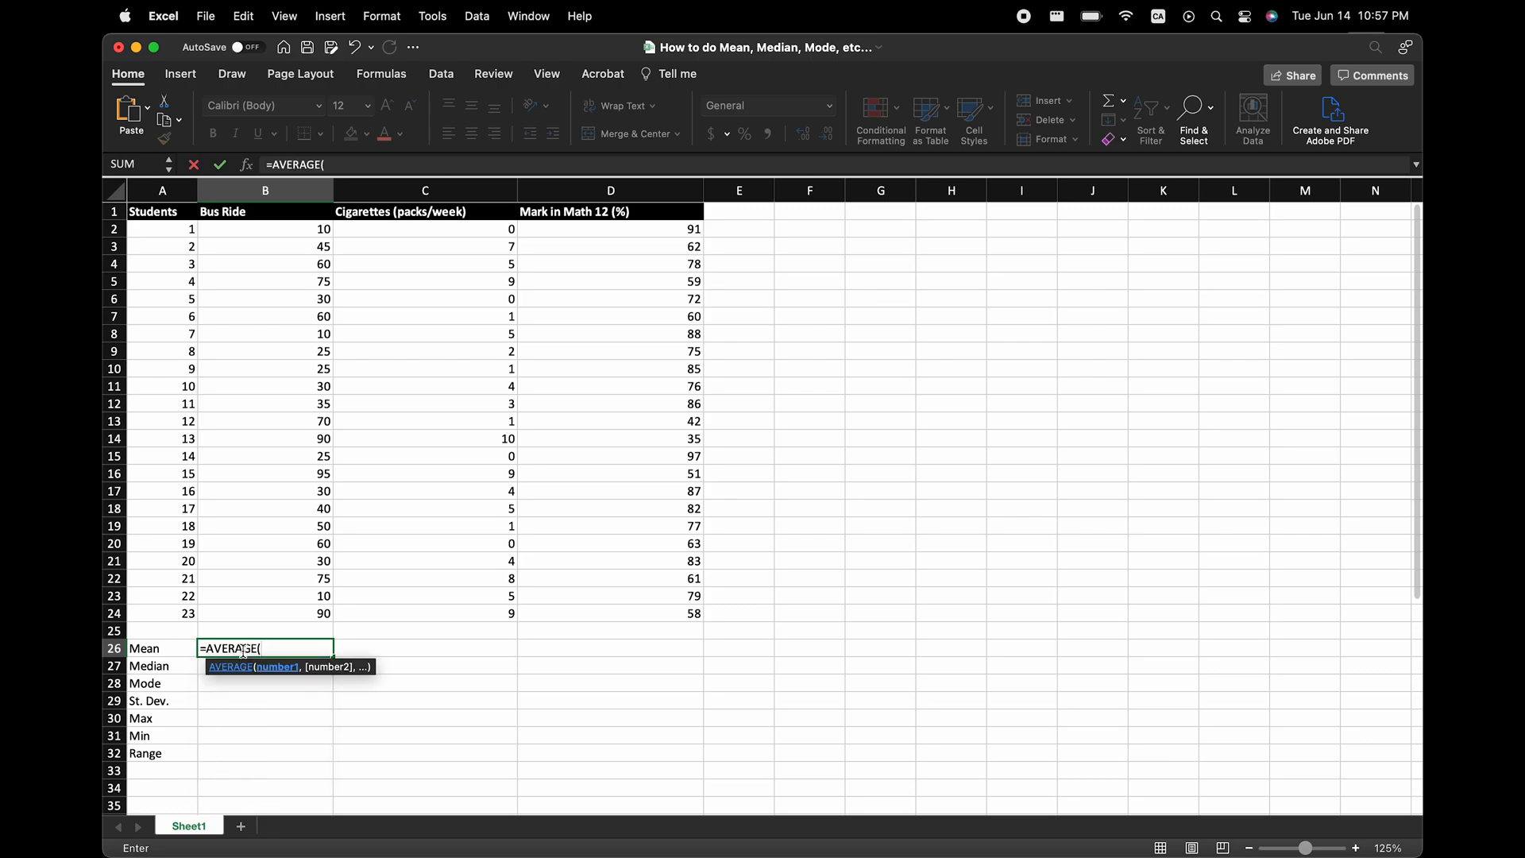
Complete the Bus Ride mean formula in B26 as =AVERAGE(B2:B24).
drag(318, 230, 290, 609)
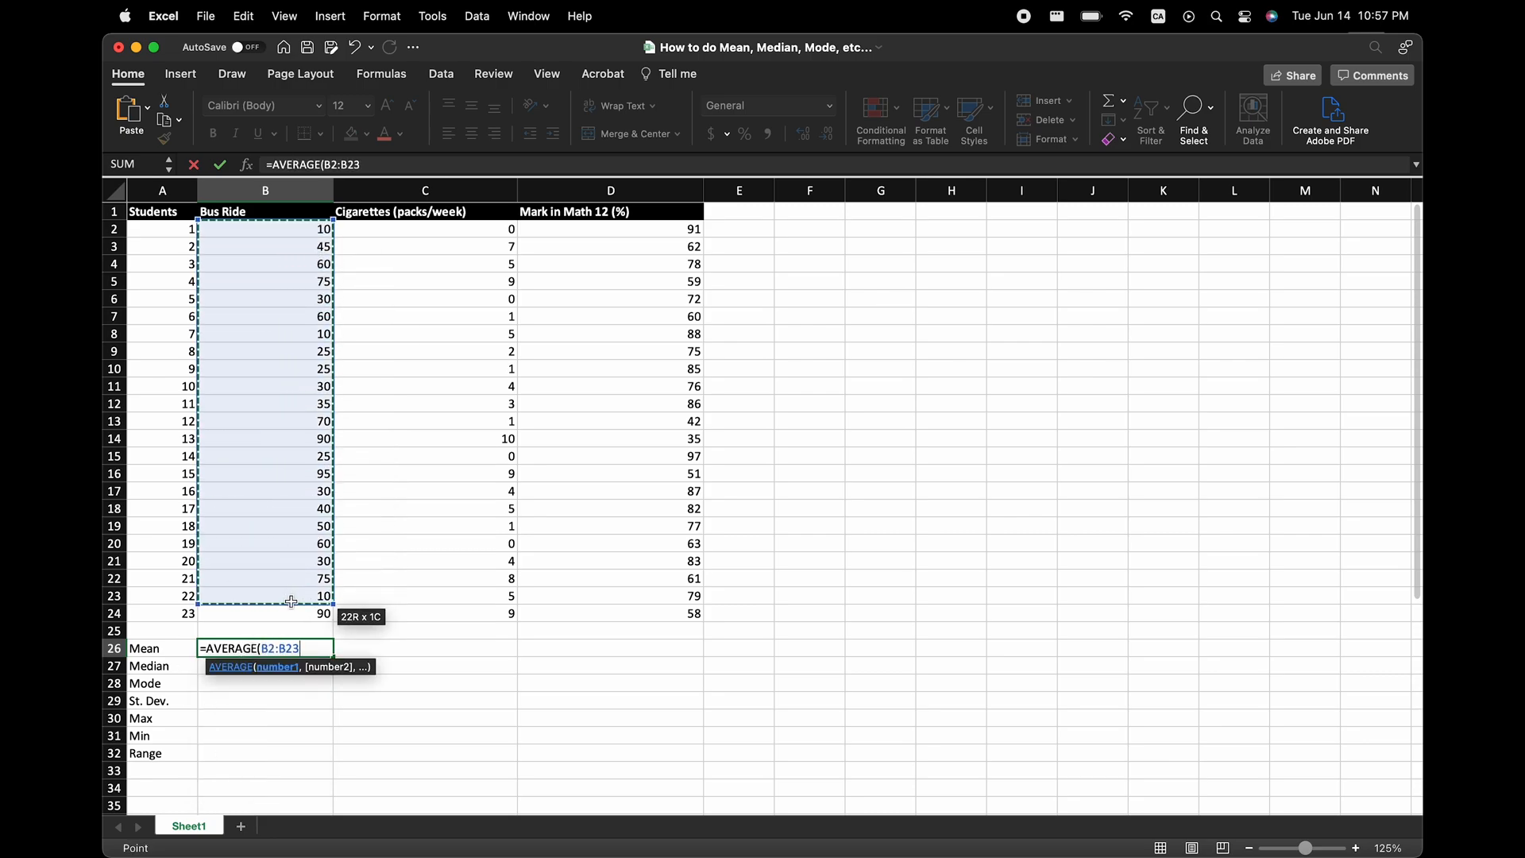
text())
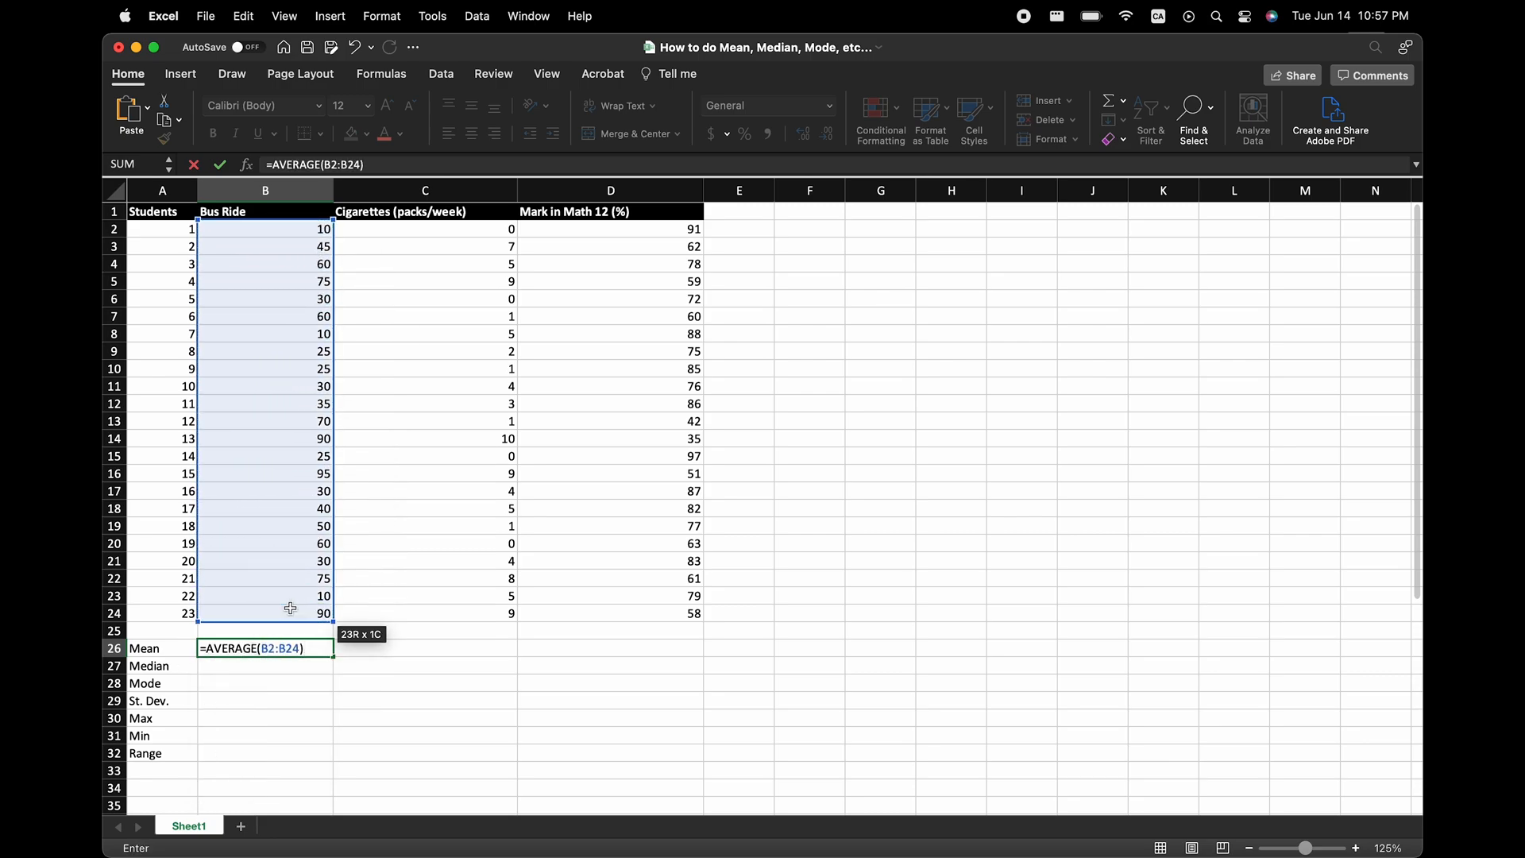
key(Return)
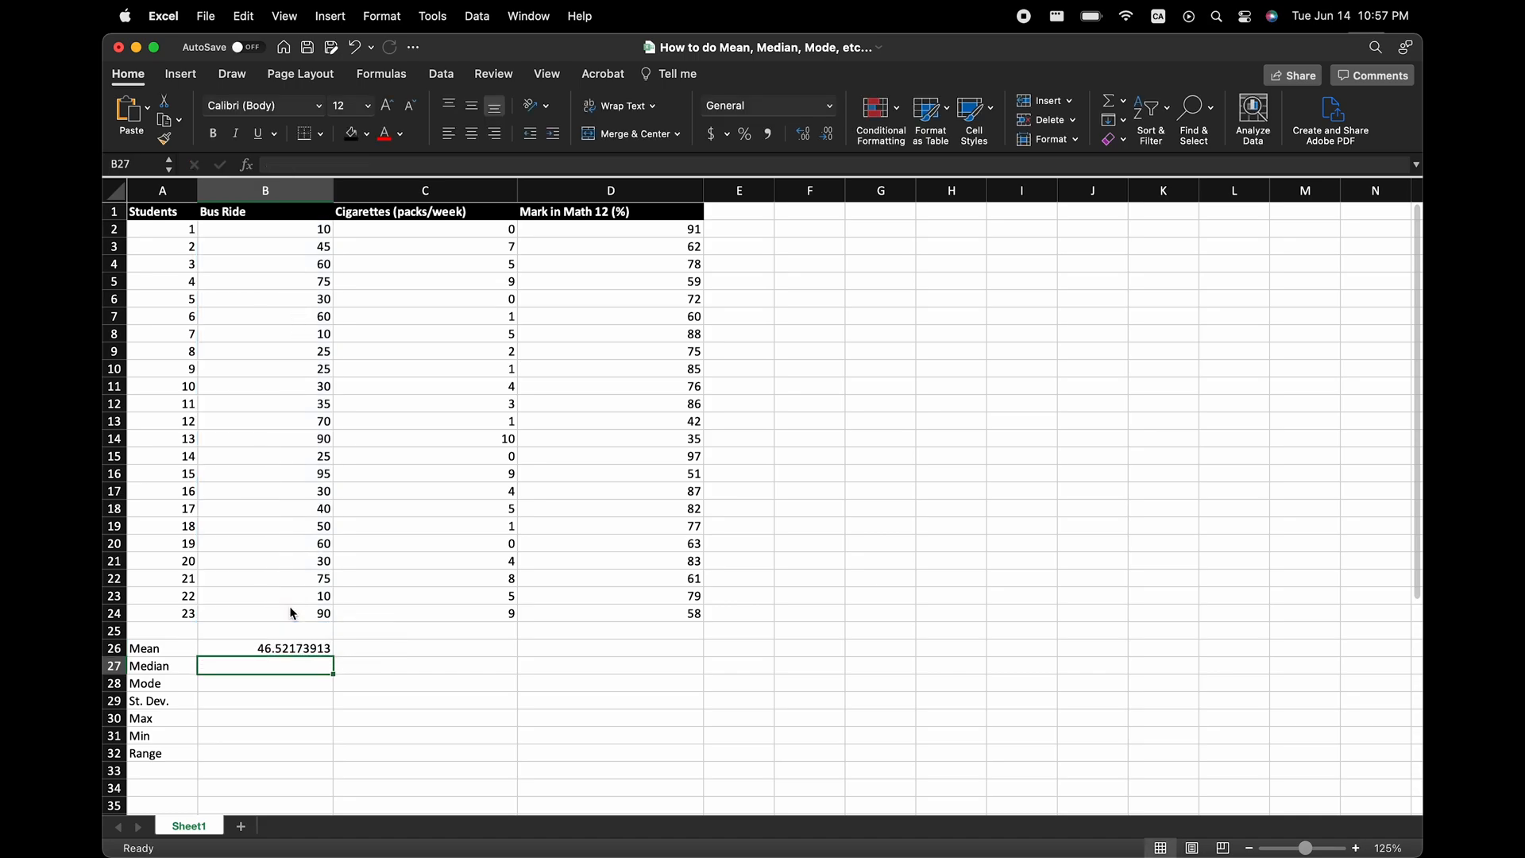
Reduce the Bus Ride mean in B26 to no decimal places and copy its formula across to C26 and D26.
click(283, 648)
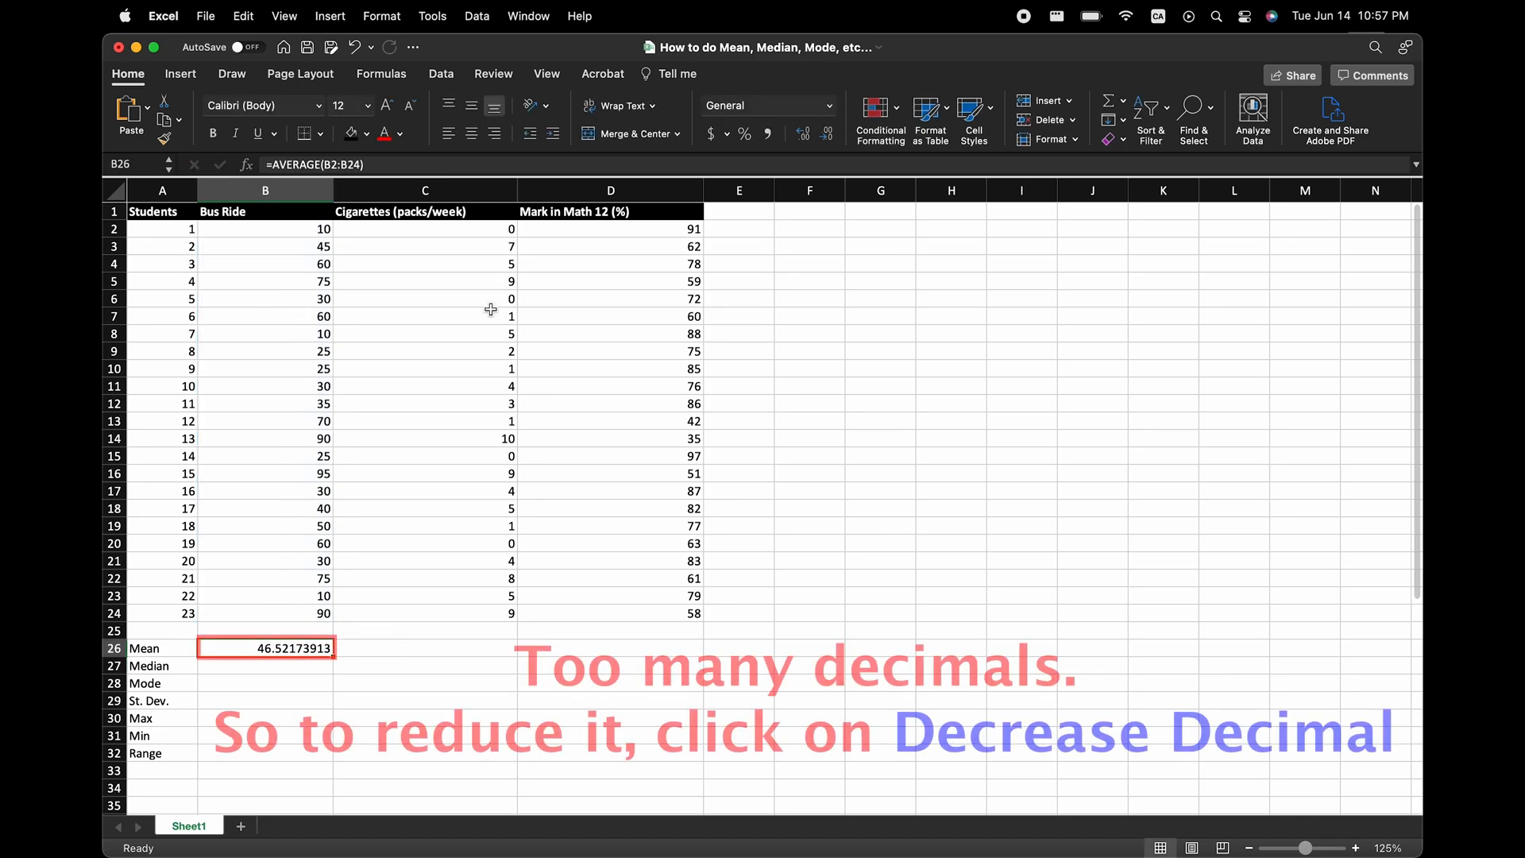
click(828, 141)
click(828, 142)
click(828, 141)
click(828, 141)
click(828, 141)
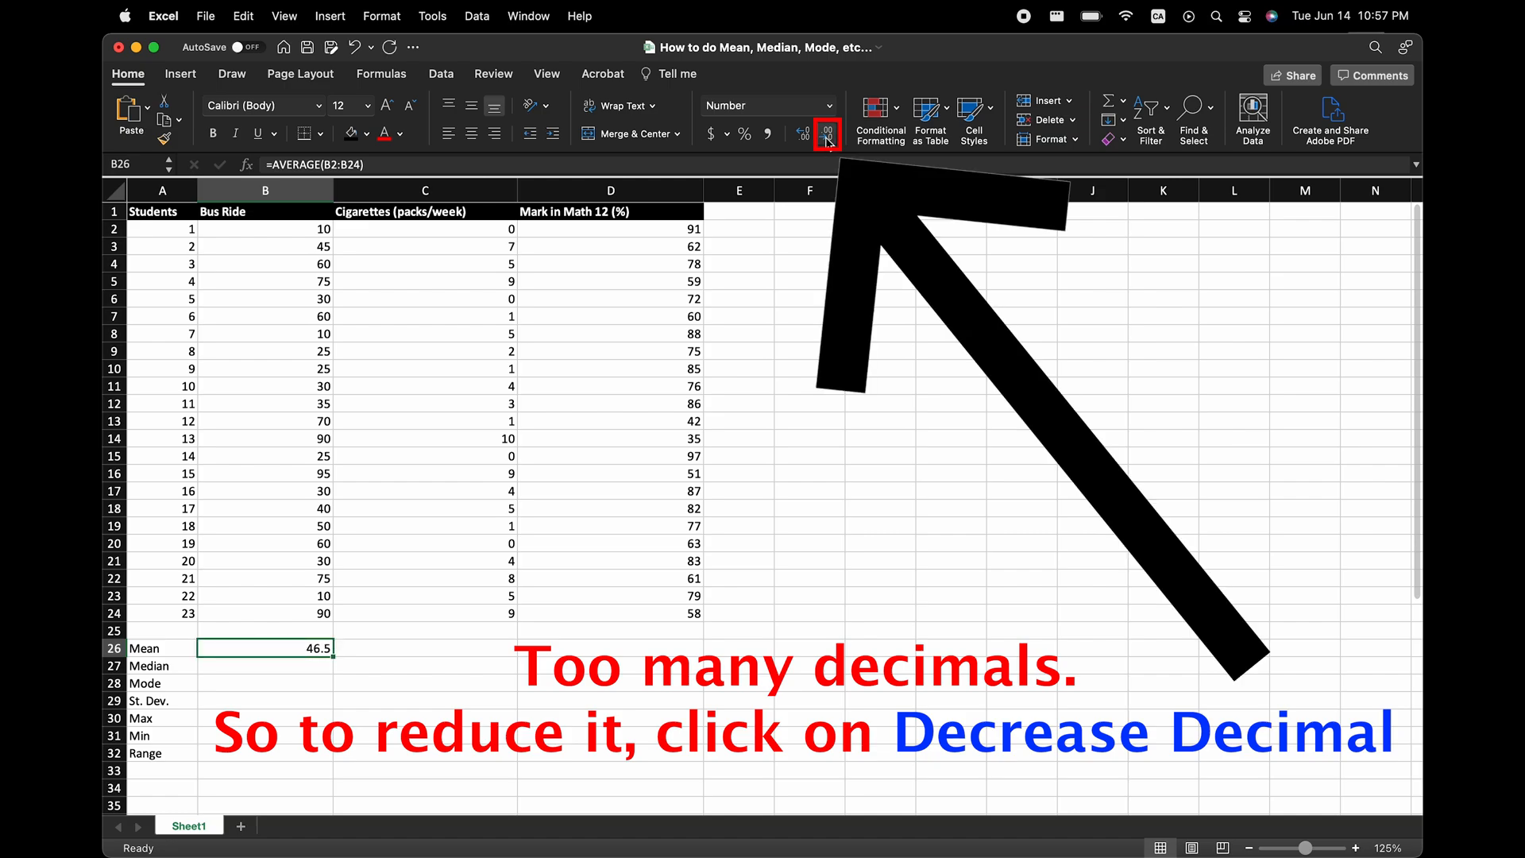
click(828, 142)
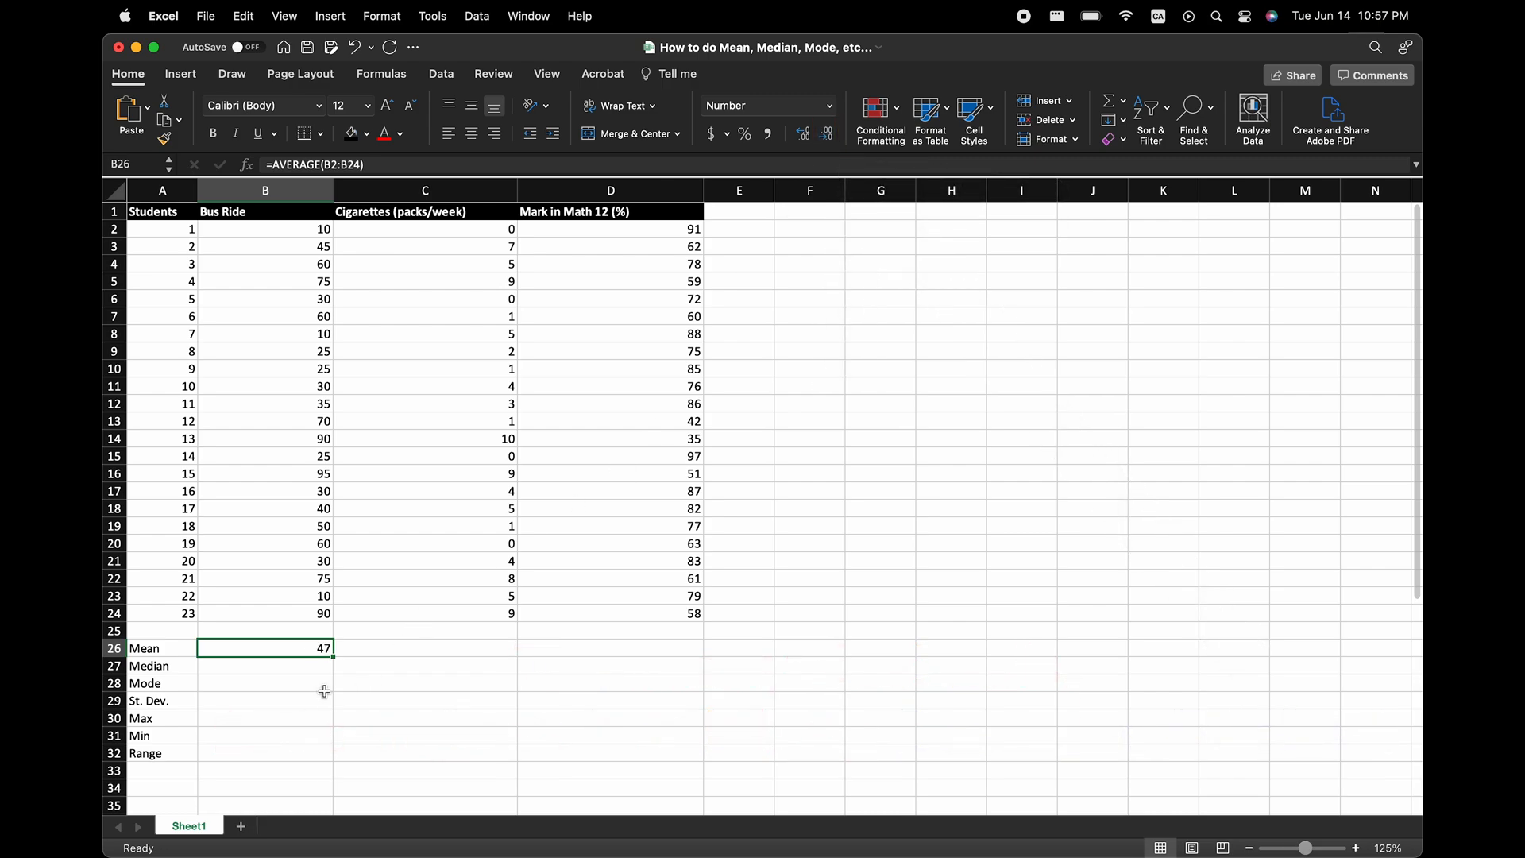
drag(333, 657, 435, 655)
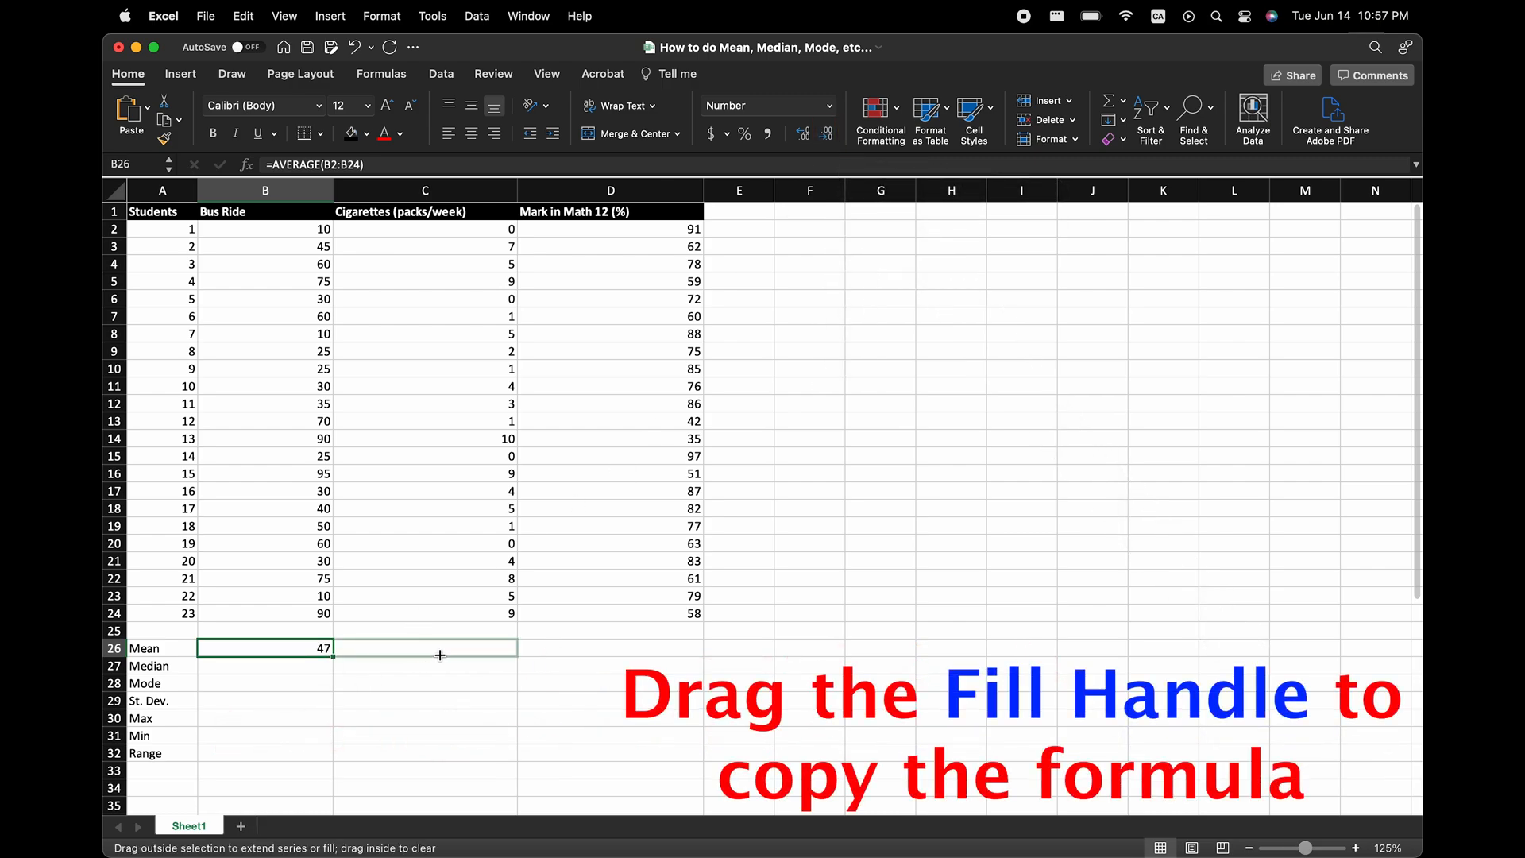
drag(570, 664, 636, 660)
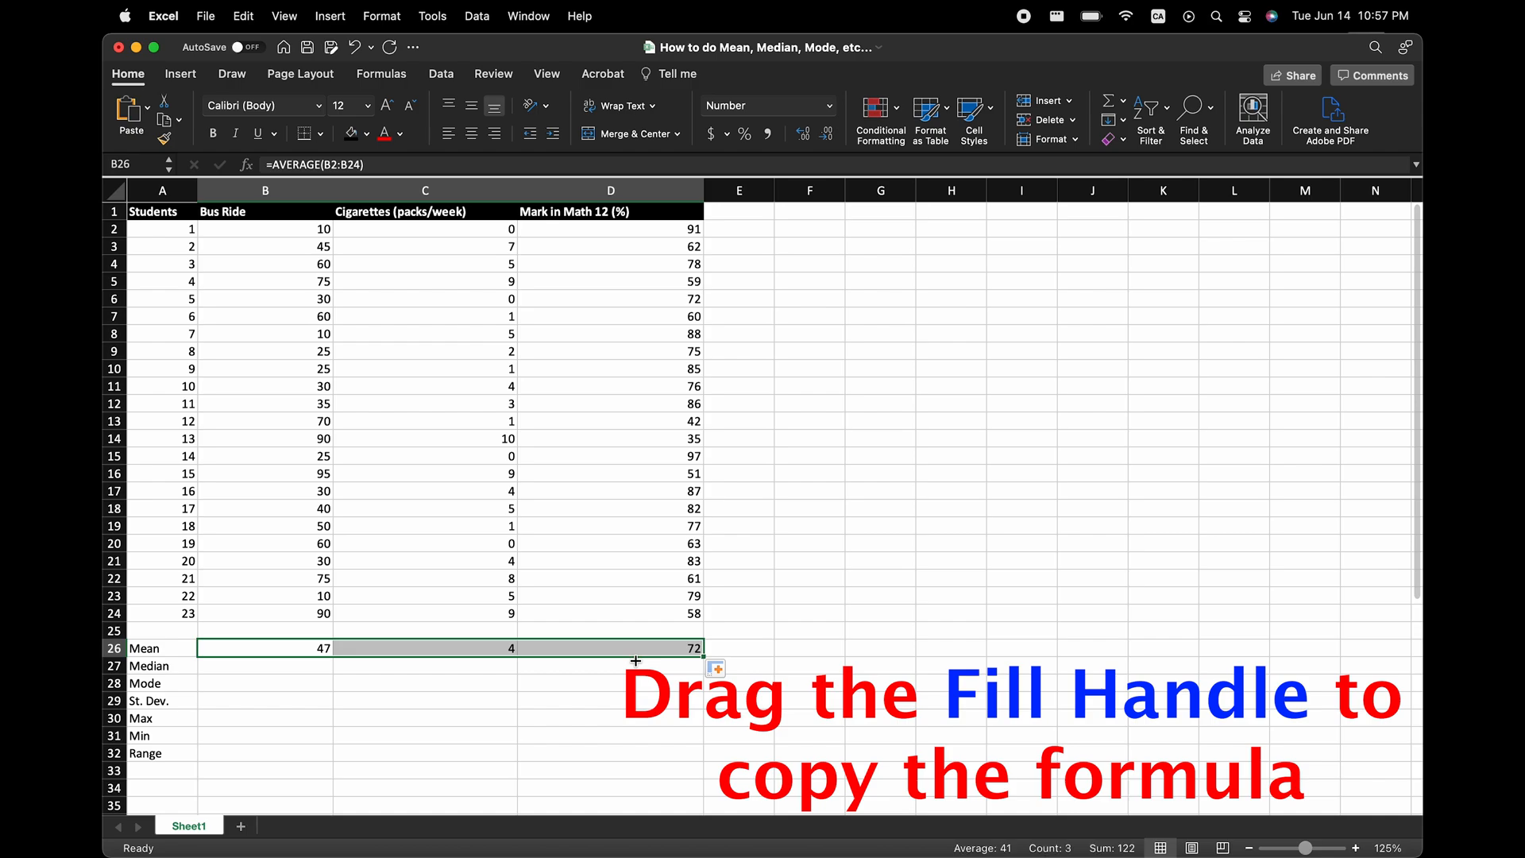
Calculate the Bus Ride median in B27 with =MEDIAN(B2:B24) and copy the formula across to C27 and D27.
click(280, 670)
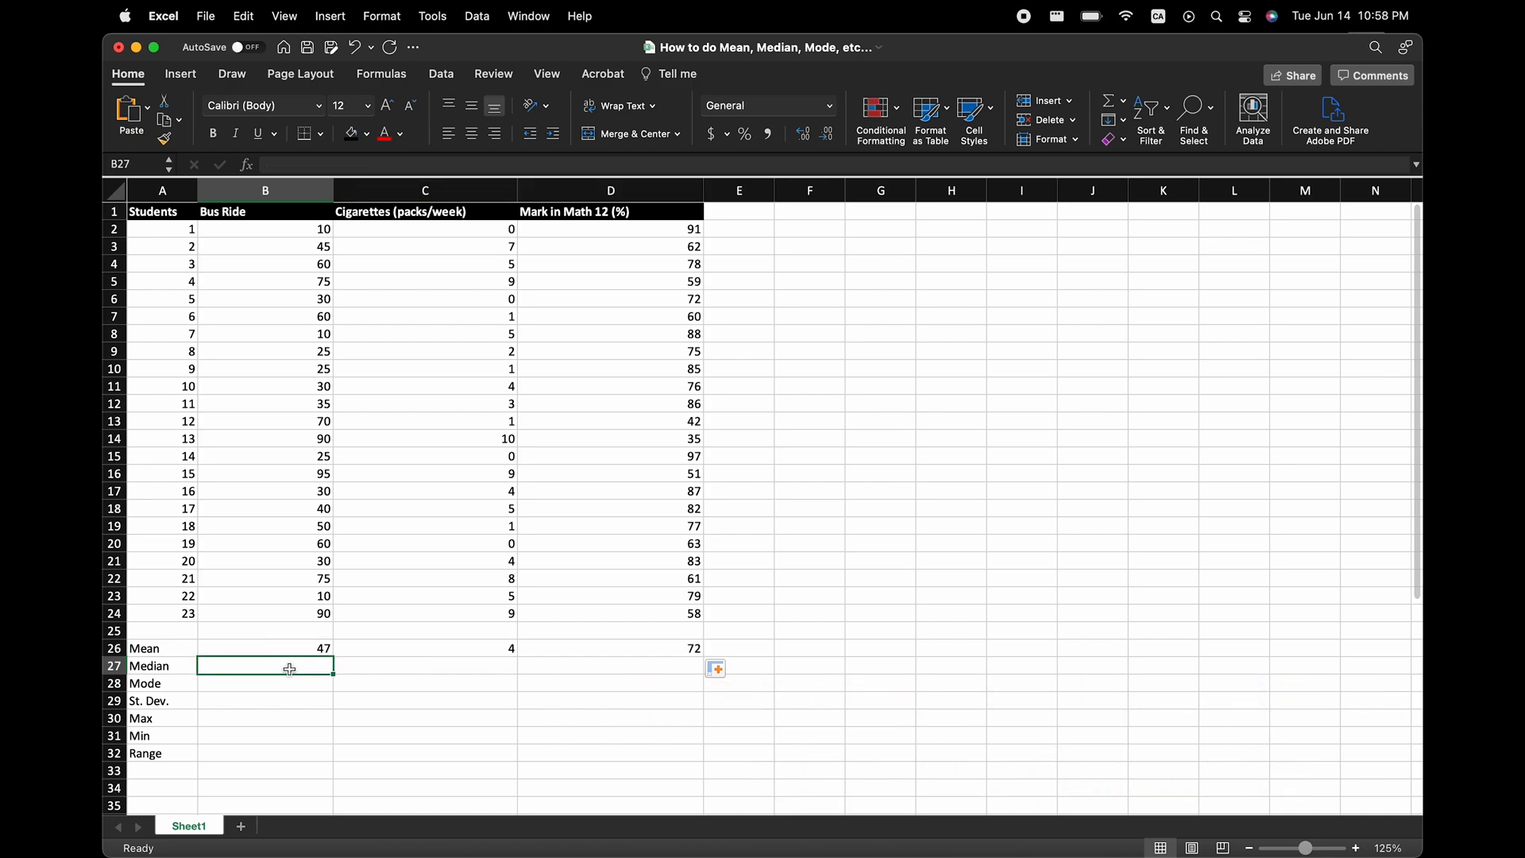
text(=)
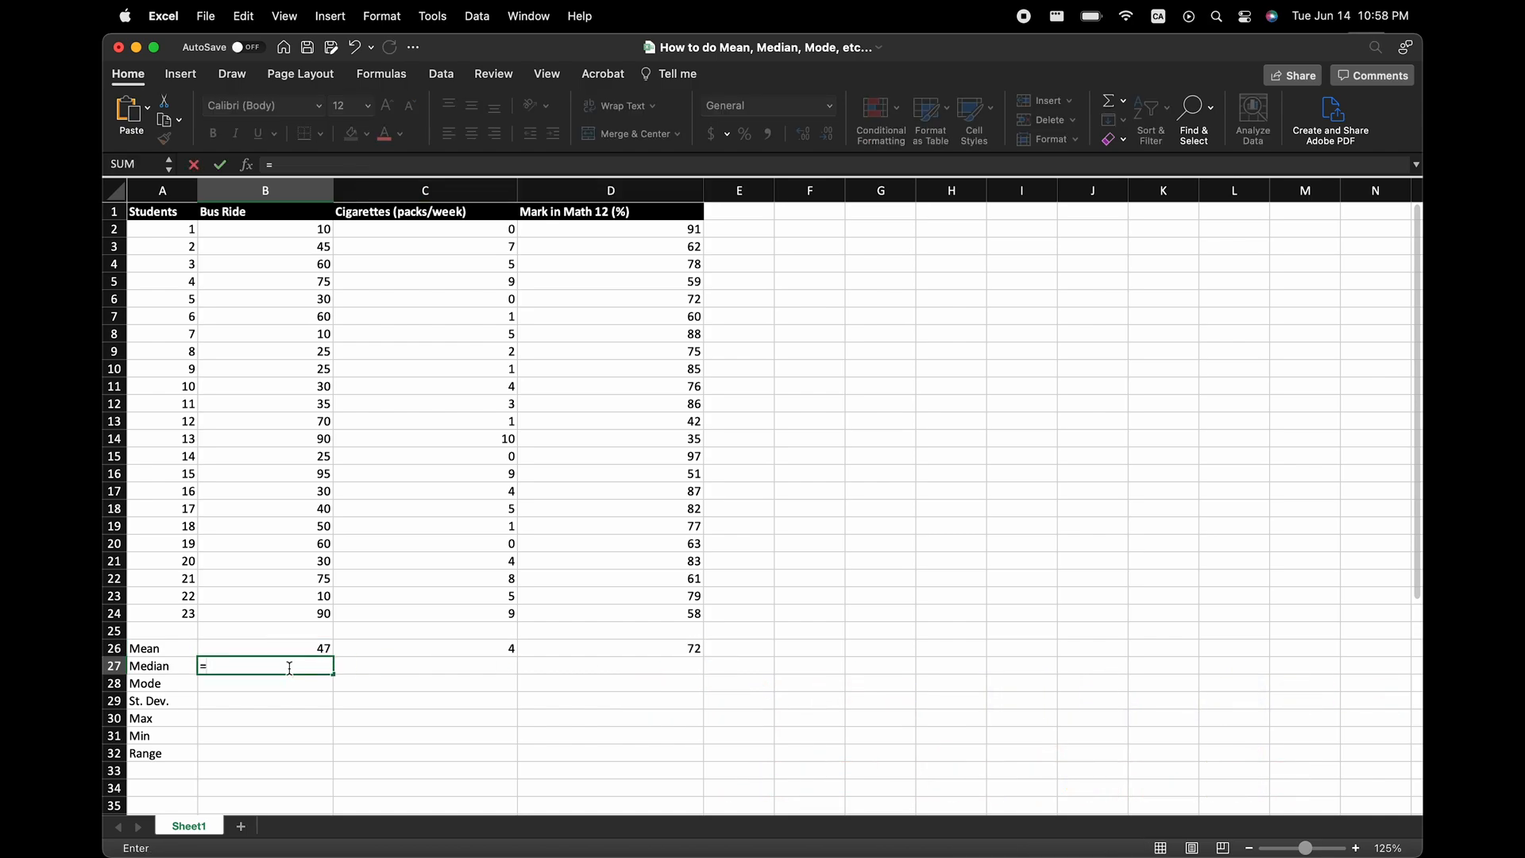
text(median)
key(Tab)
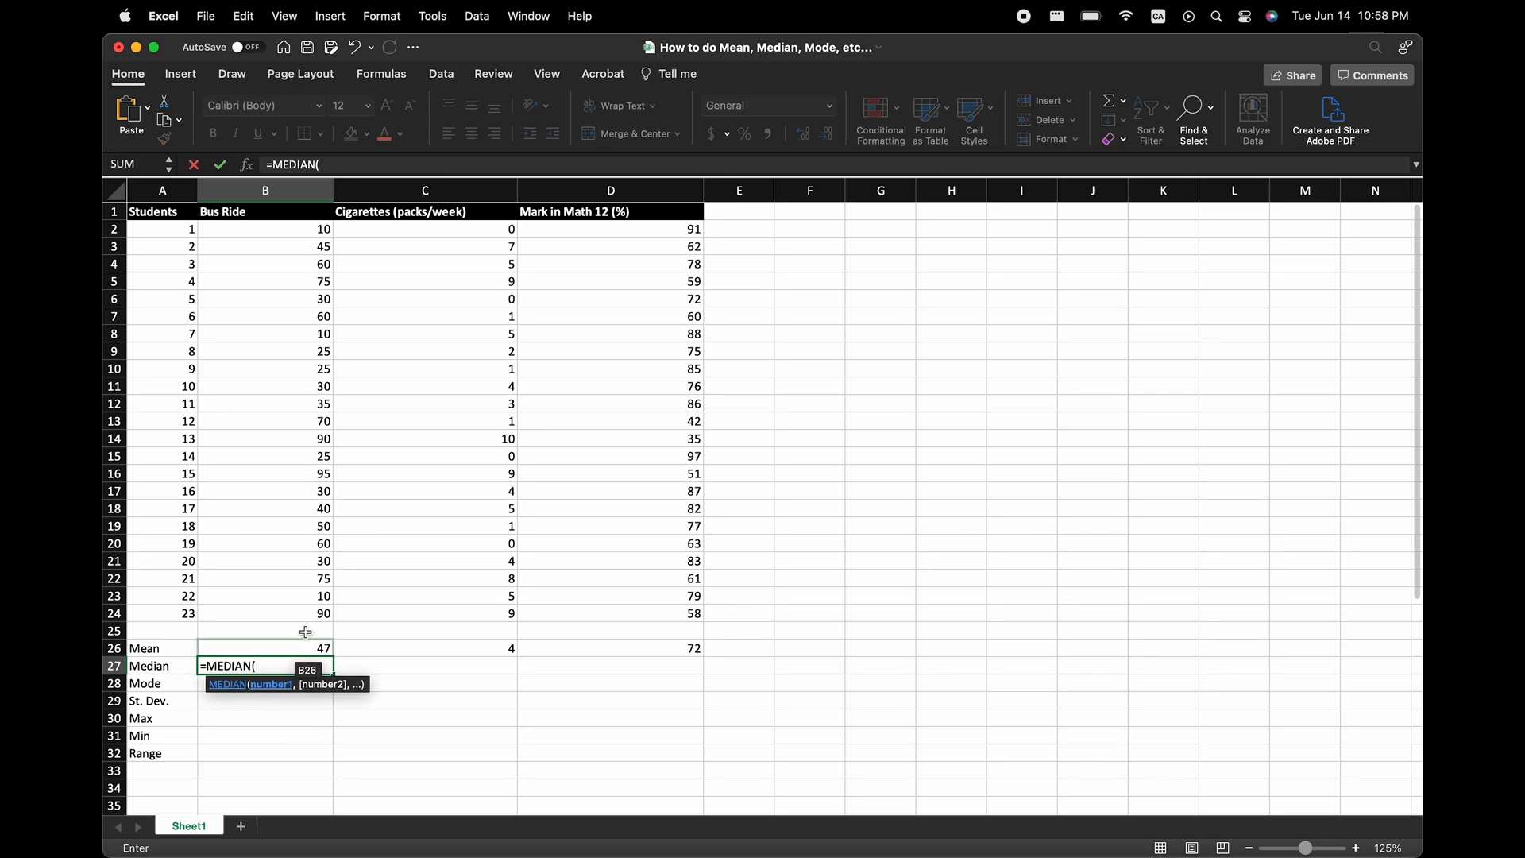
drag(302, 231, 274, 611)
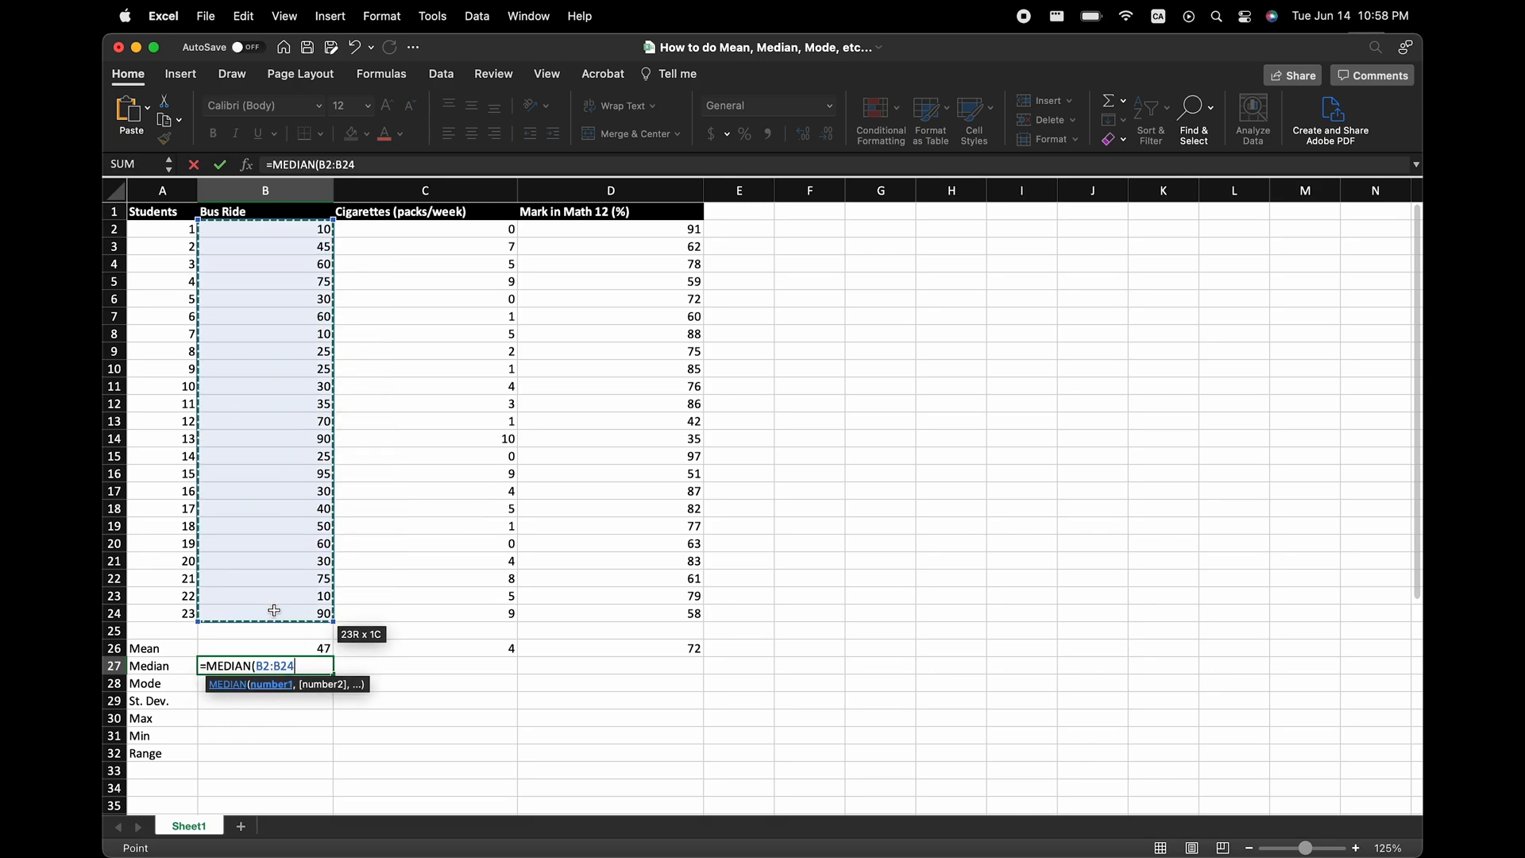
key(Return)
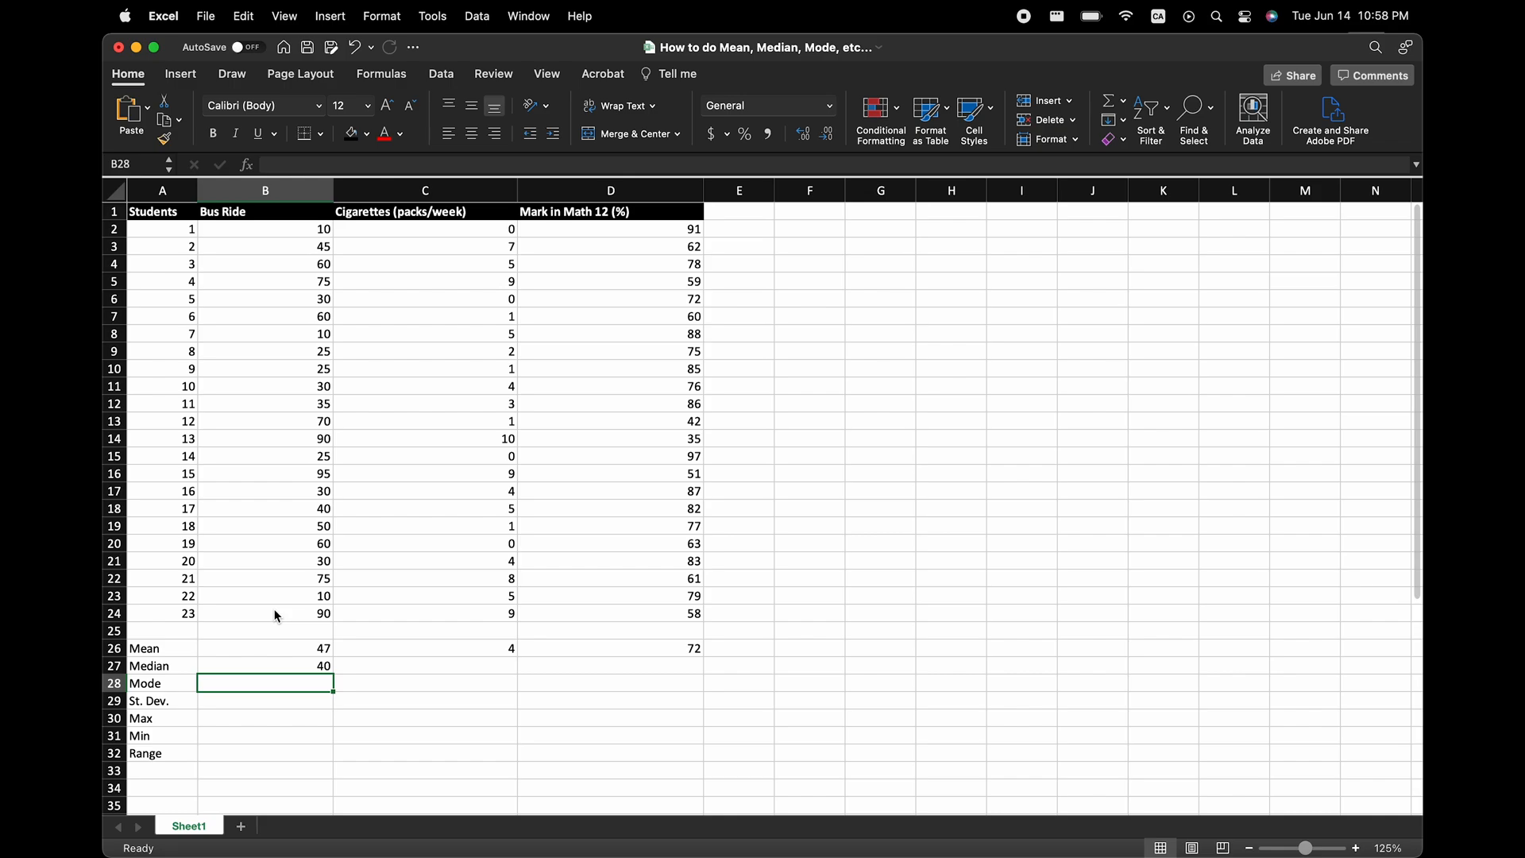
click(263, 666)
drag(334, 675, 630, 674)
Calculate the Bus Ride mode in B28 with =MODE(B2:B24) and copy the formula across to C28 and D28.
click(306, 682)
text(=mode)
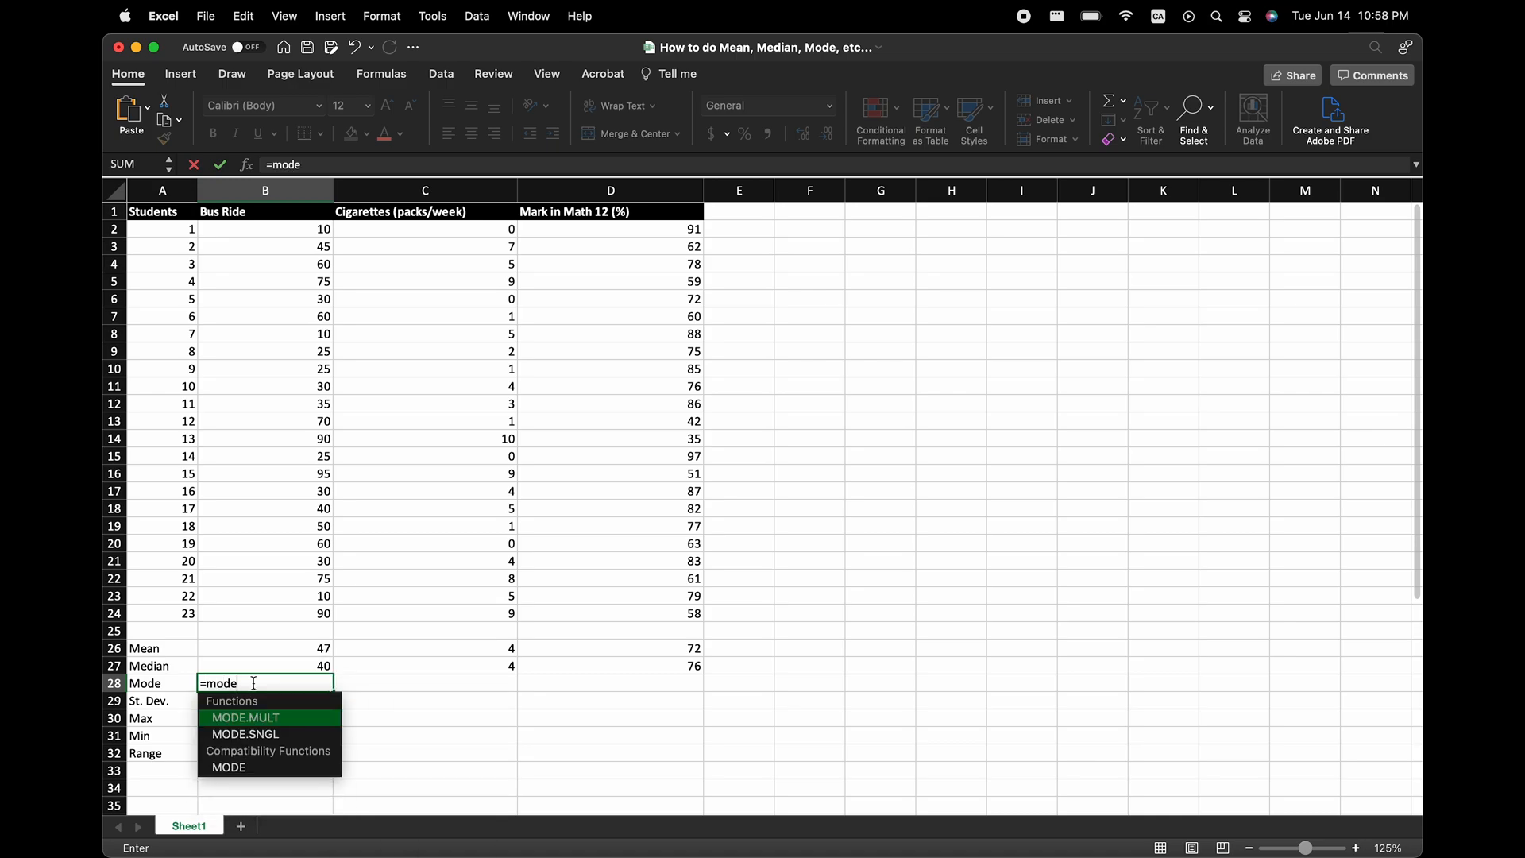
key(Down)
key(Down)
key(Tab)
drag(286, 232, 275, 616)
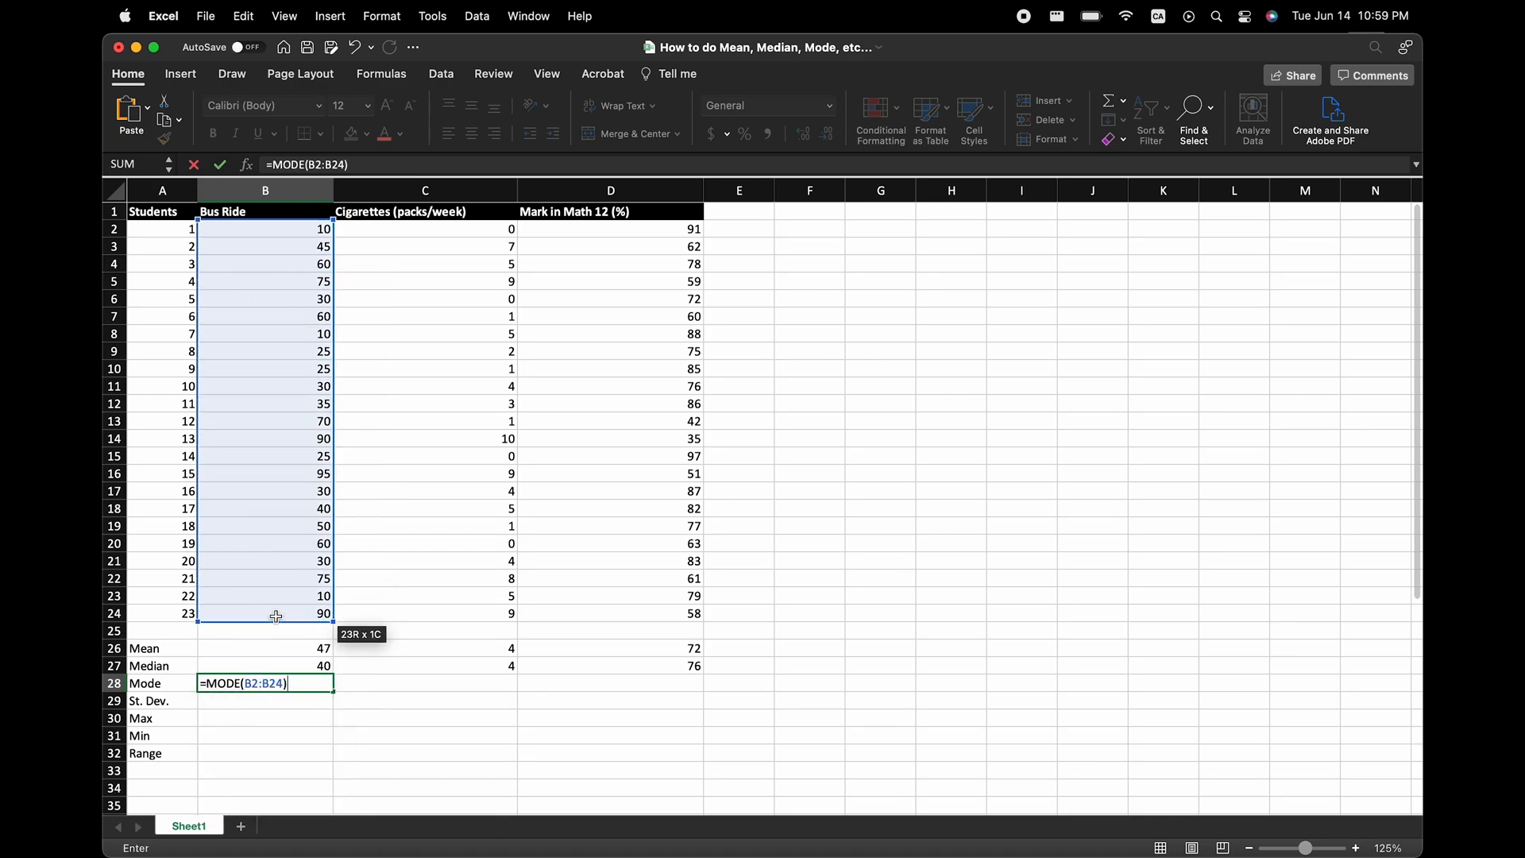
key(Return)
drag(599, 688, 612, 685)
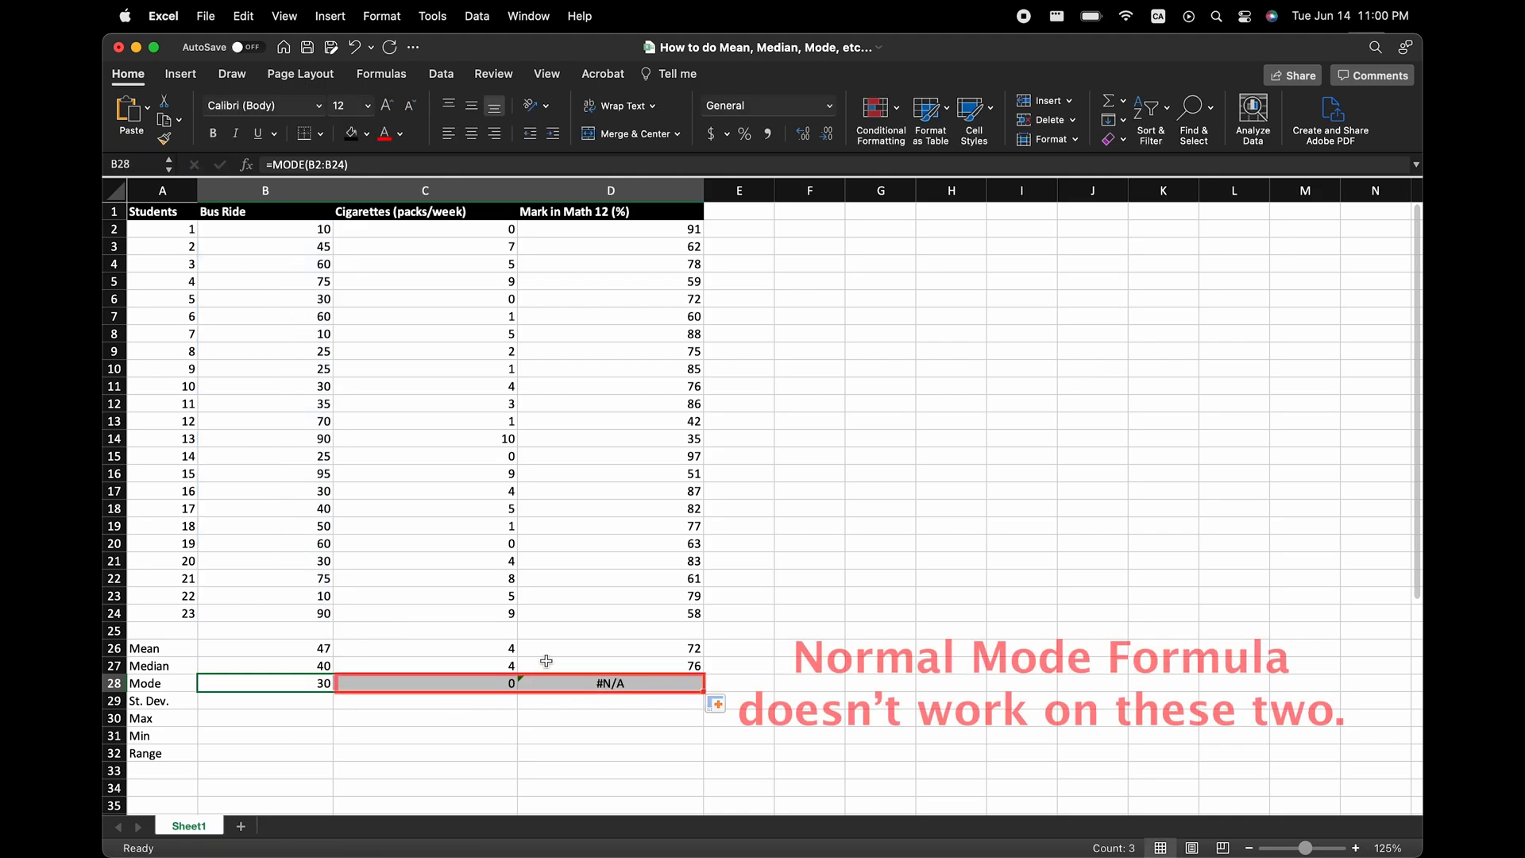
Replace the cigarettes mode formula in C28 with =TEXTJOIN(",",,MODE.MULT(C2:C24)) and right-align the cell.
click(509, 683)
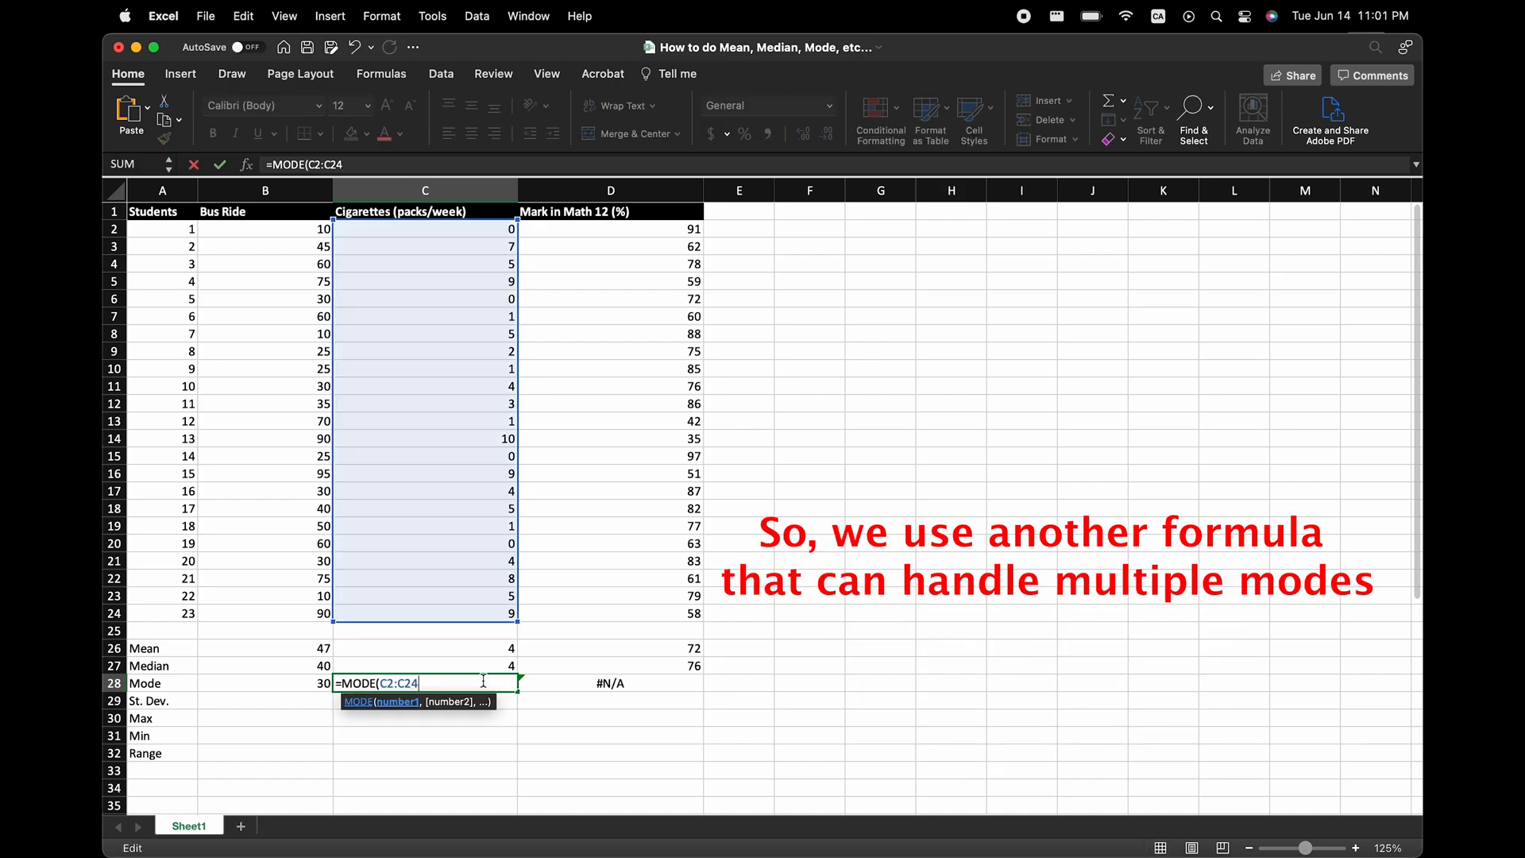
key(BackSpace)
key(BackSpace)
key(BackSpace)
key(BackSpace)
key(BackSpace)
key(BackSpace)
key(BackSpace)
key(BackSpace)
key(BackSpace)
key(BackSpace)
key(BackSpace)
key(BackSpace)
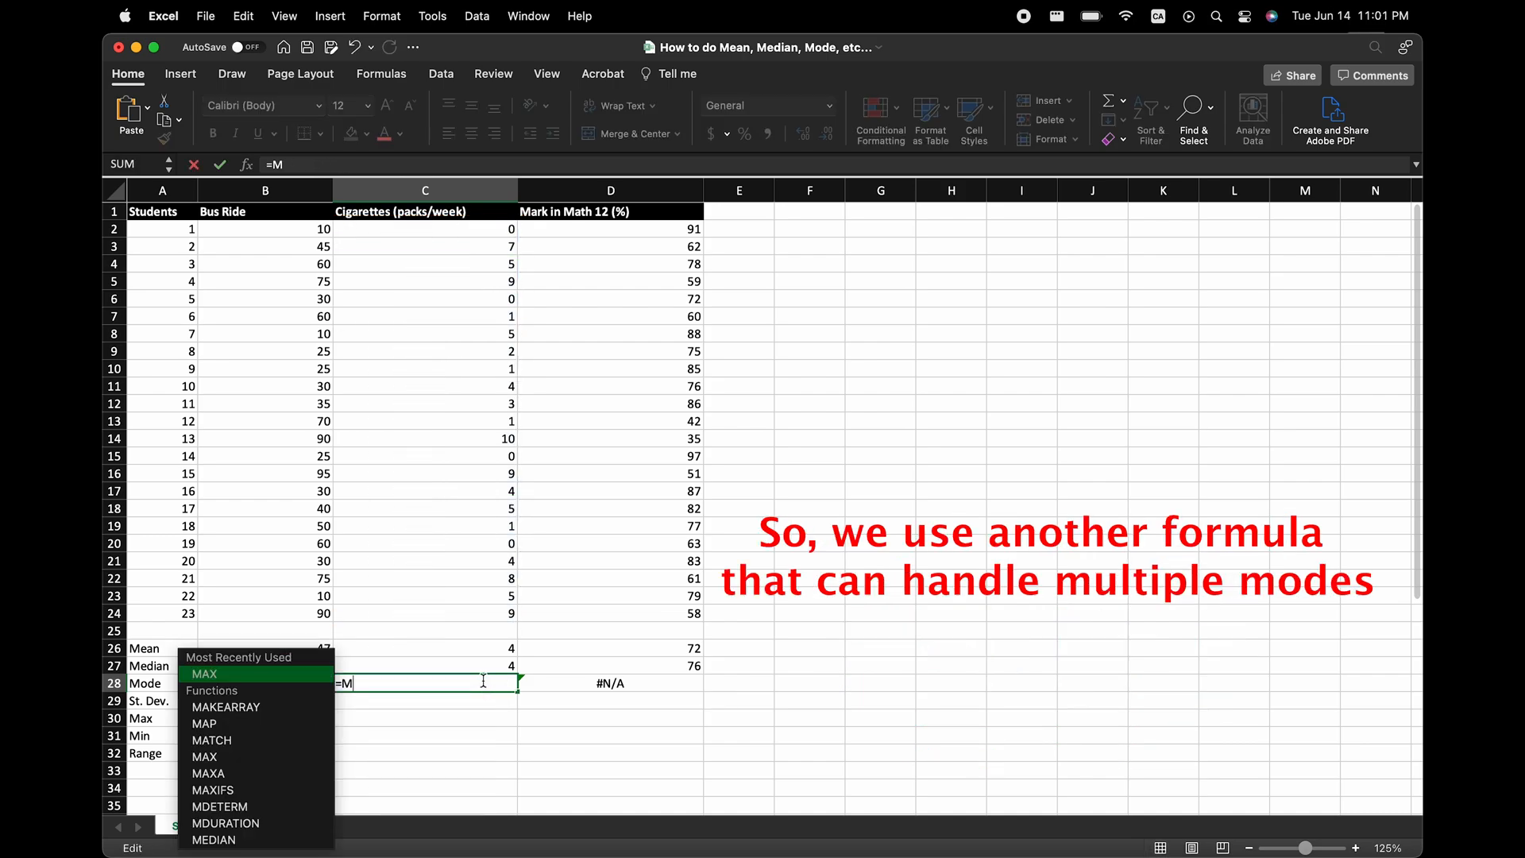
text(T)
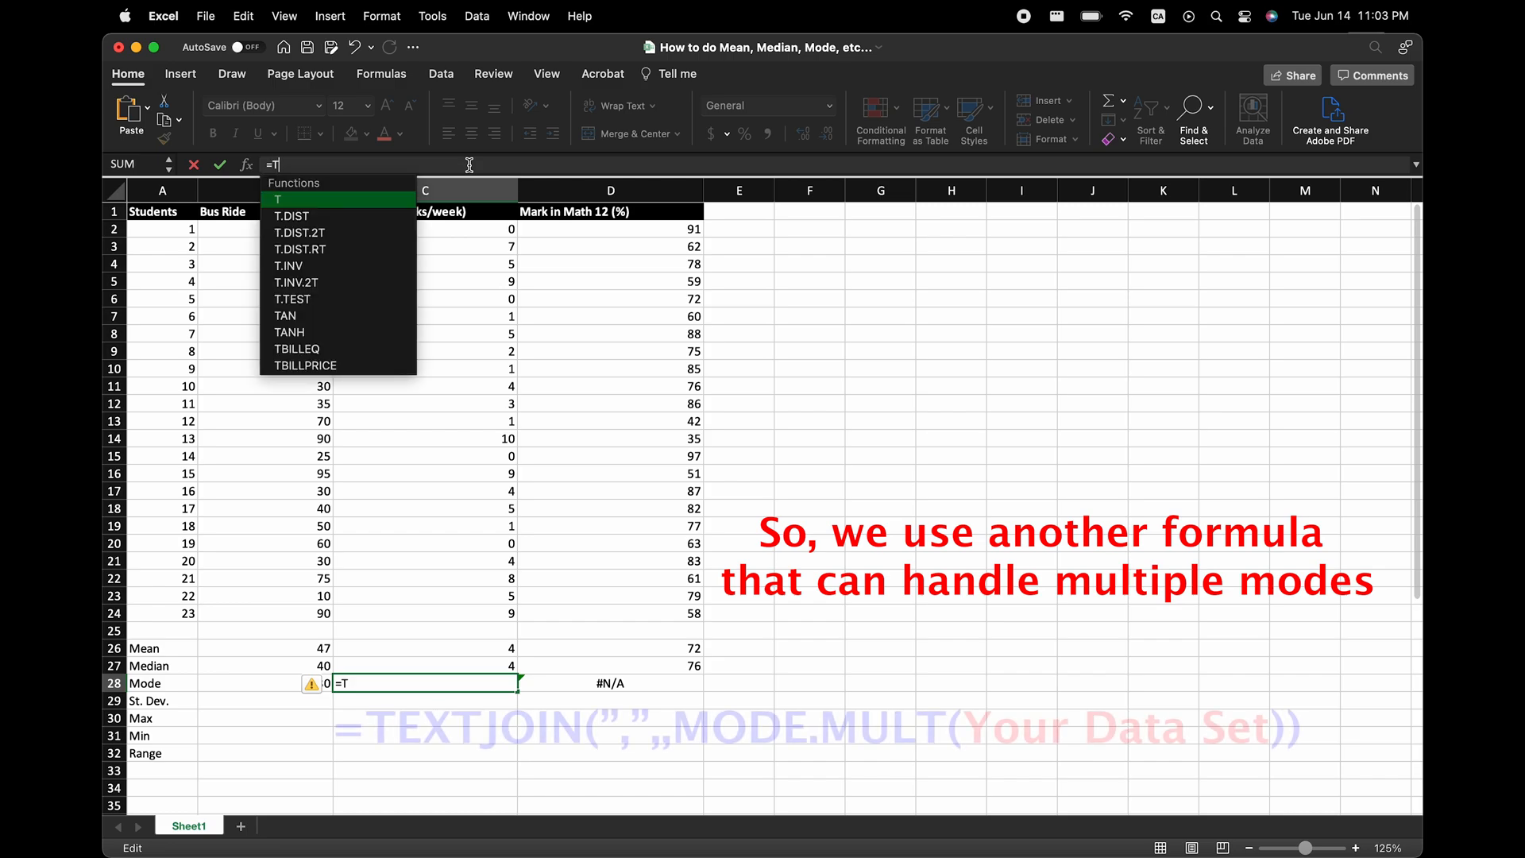
text(EXTJOIN(")
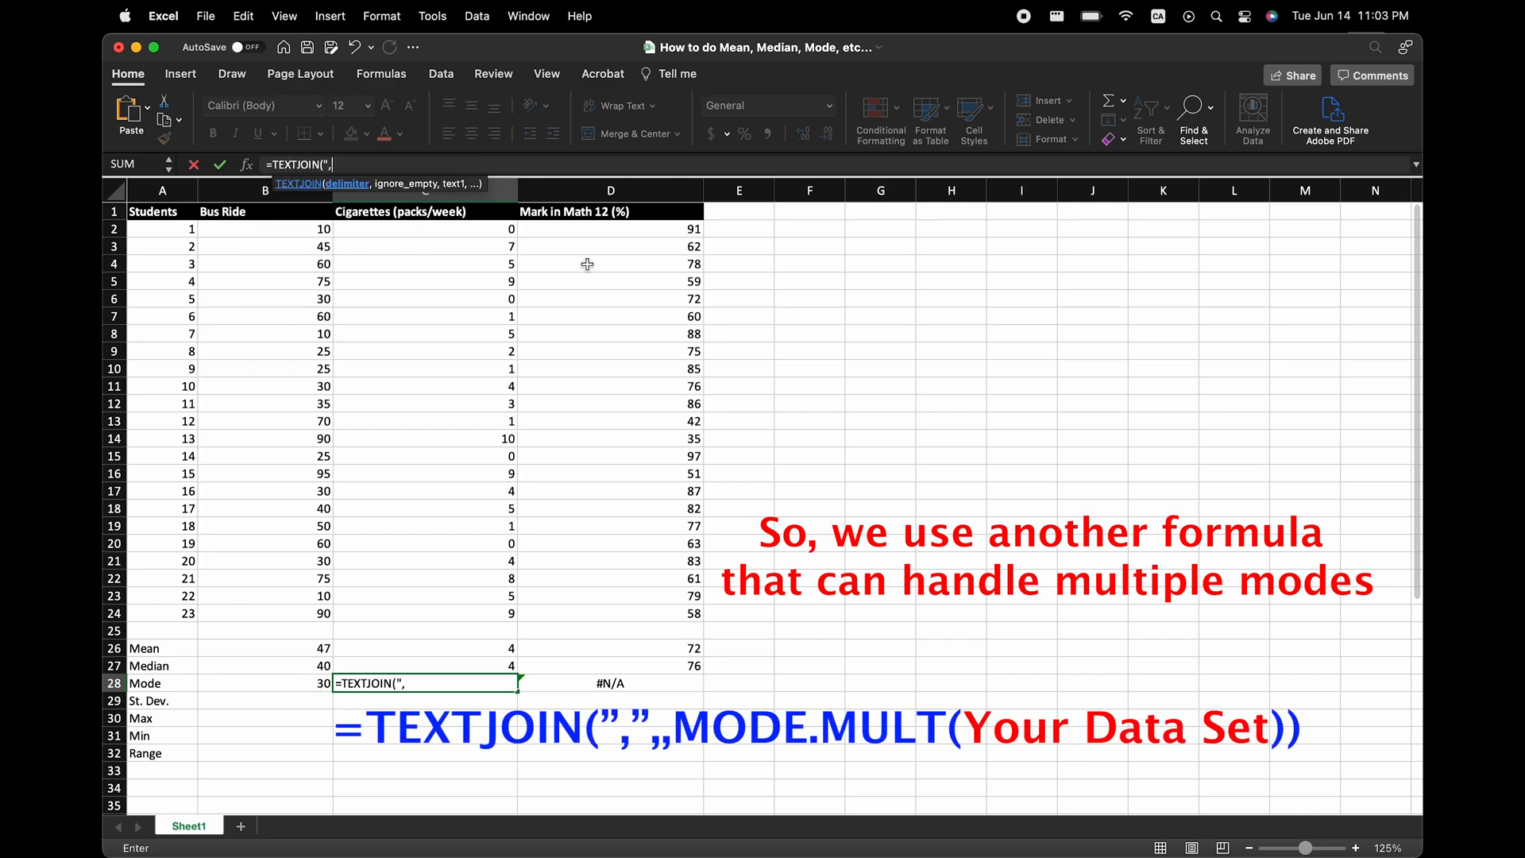
text(,",,M)
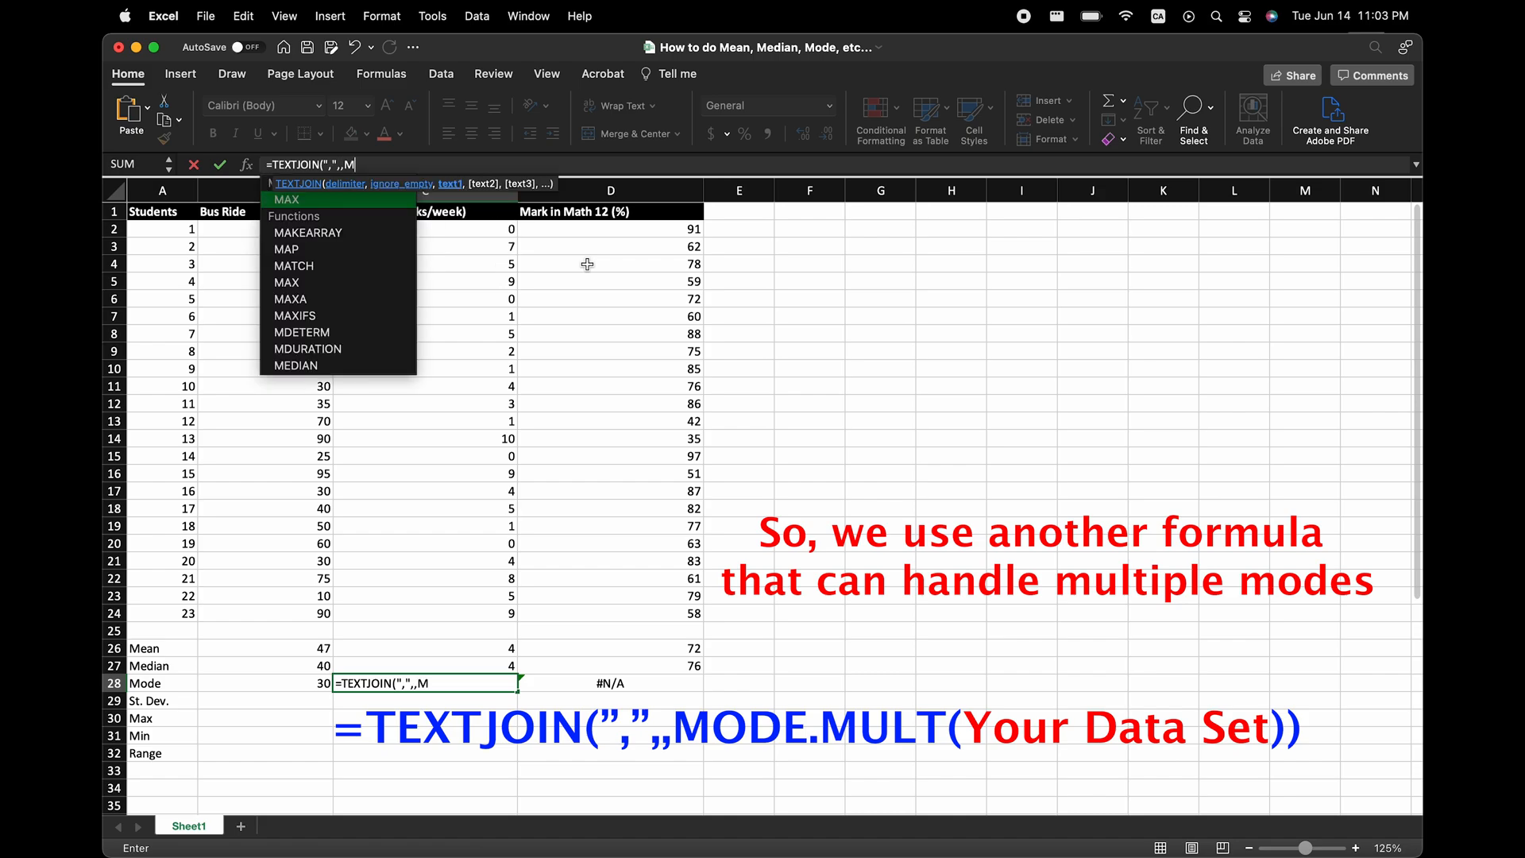
text(ODE.MULT()
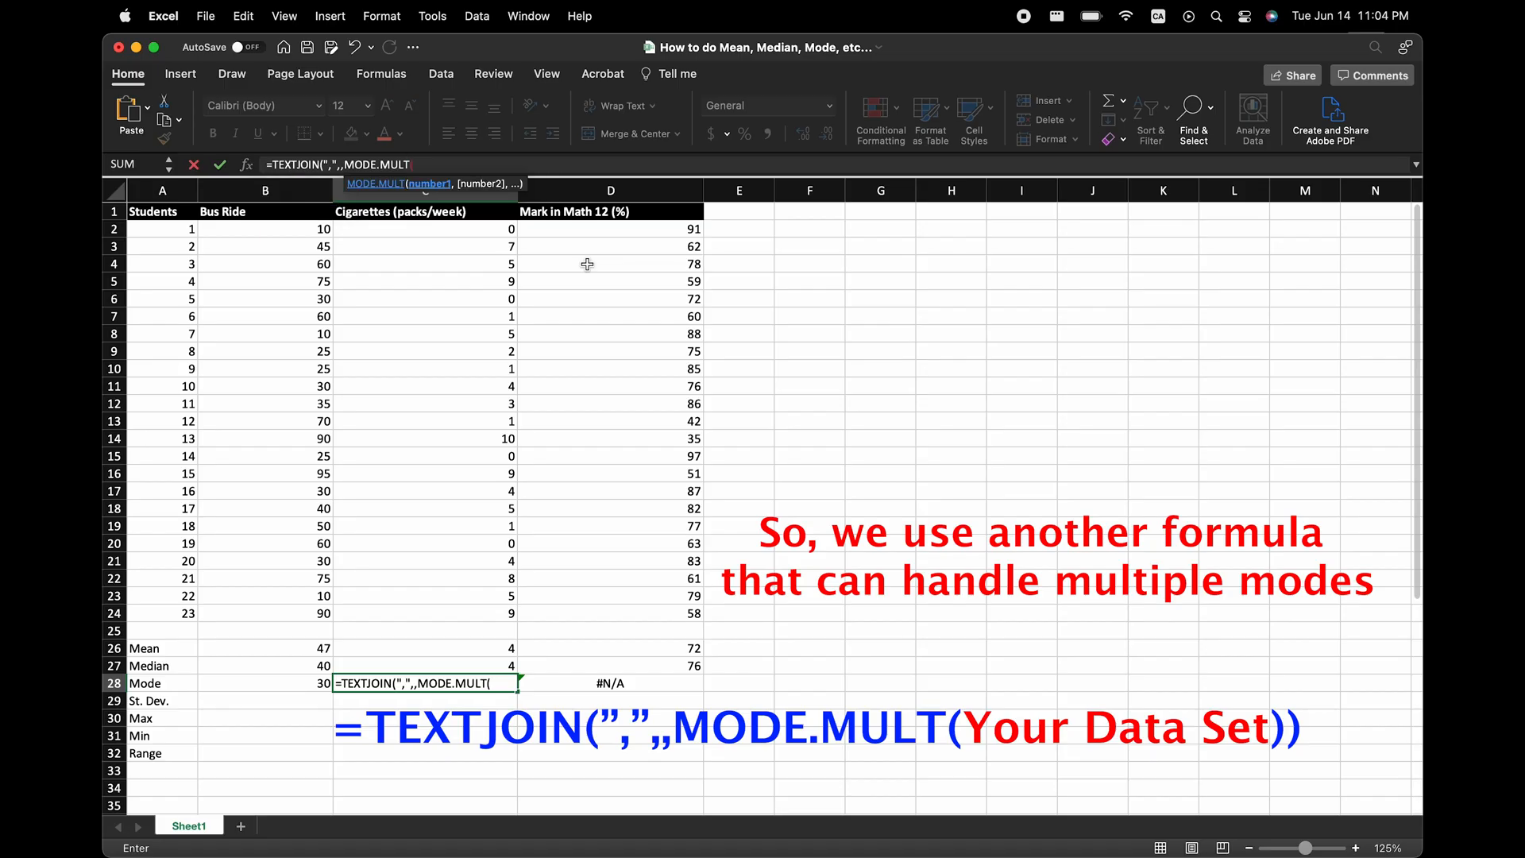
drag(433, 230, 449, 616)
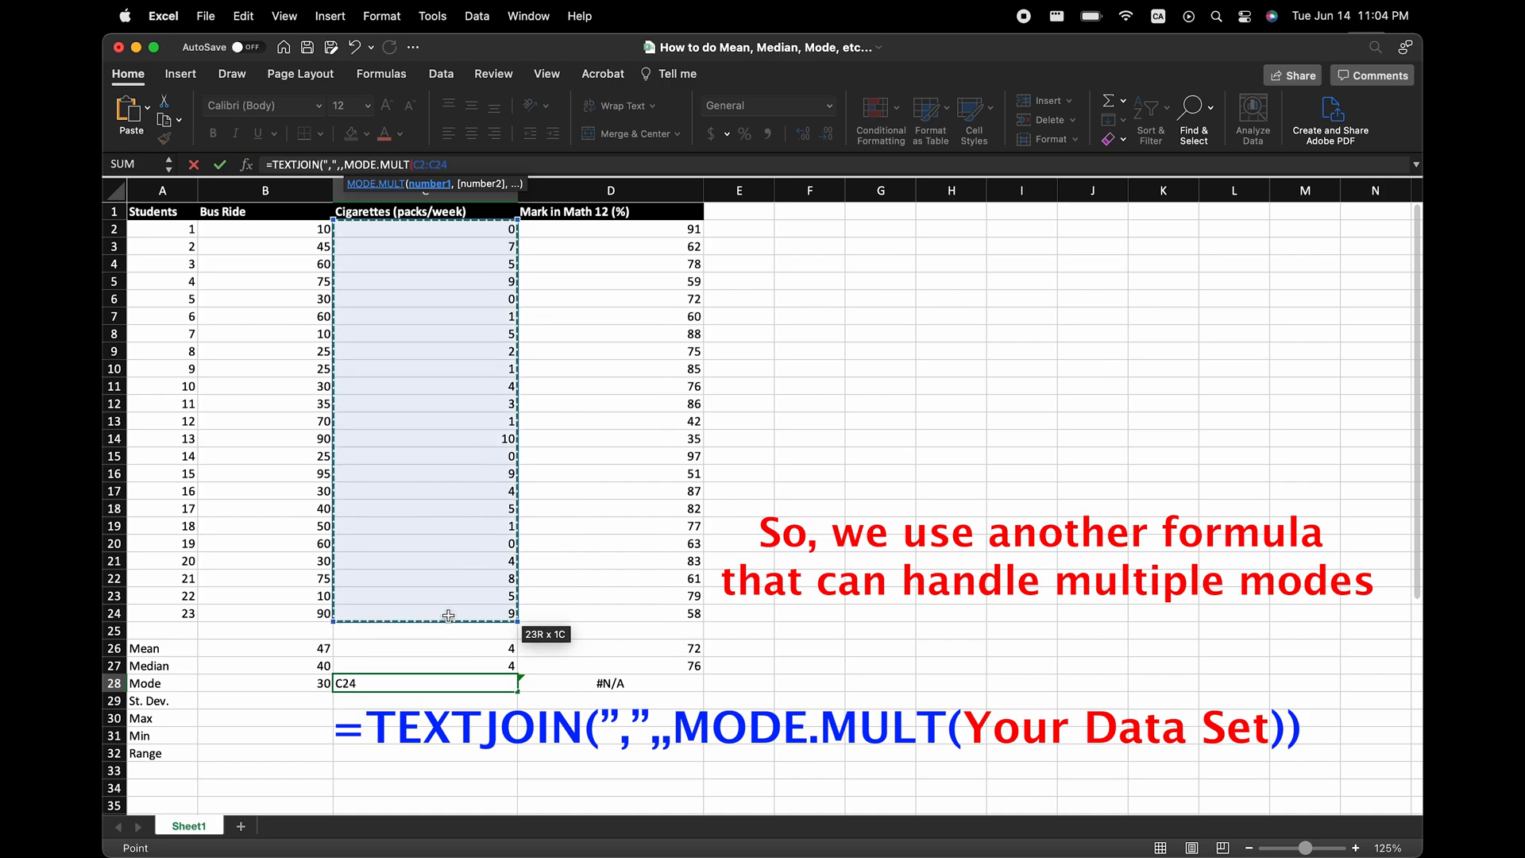
text())
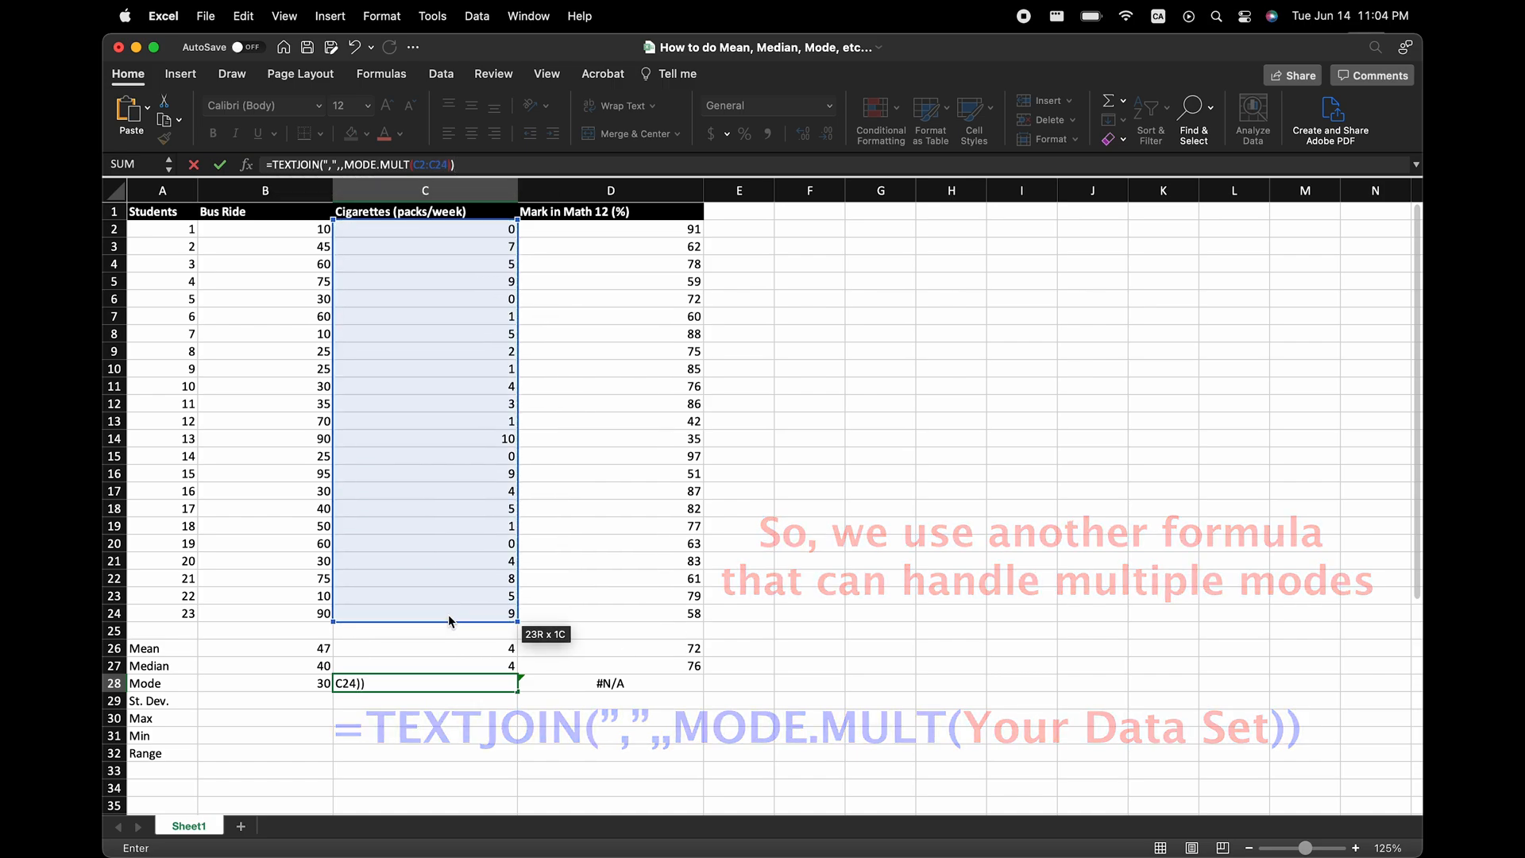
key(Return)
click(497, 135)
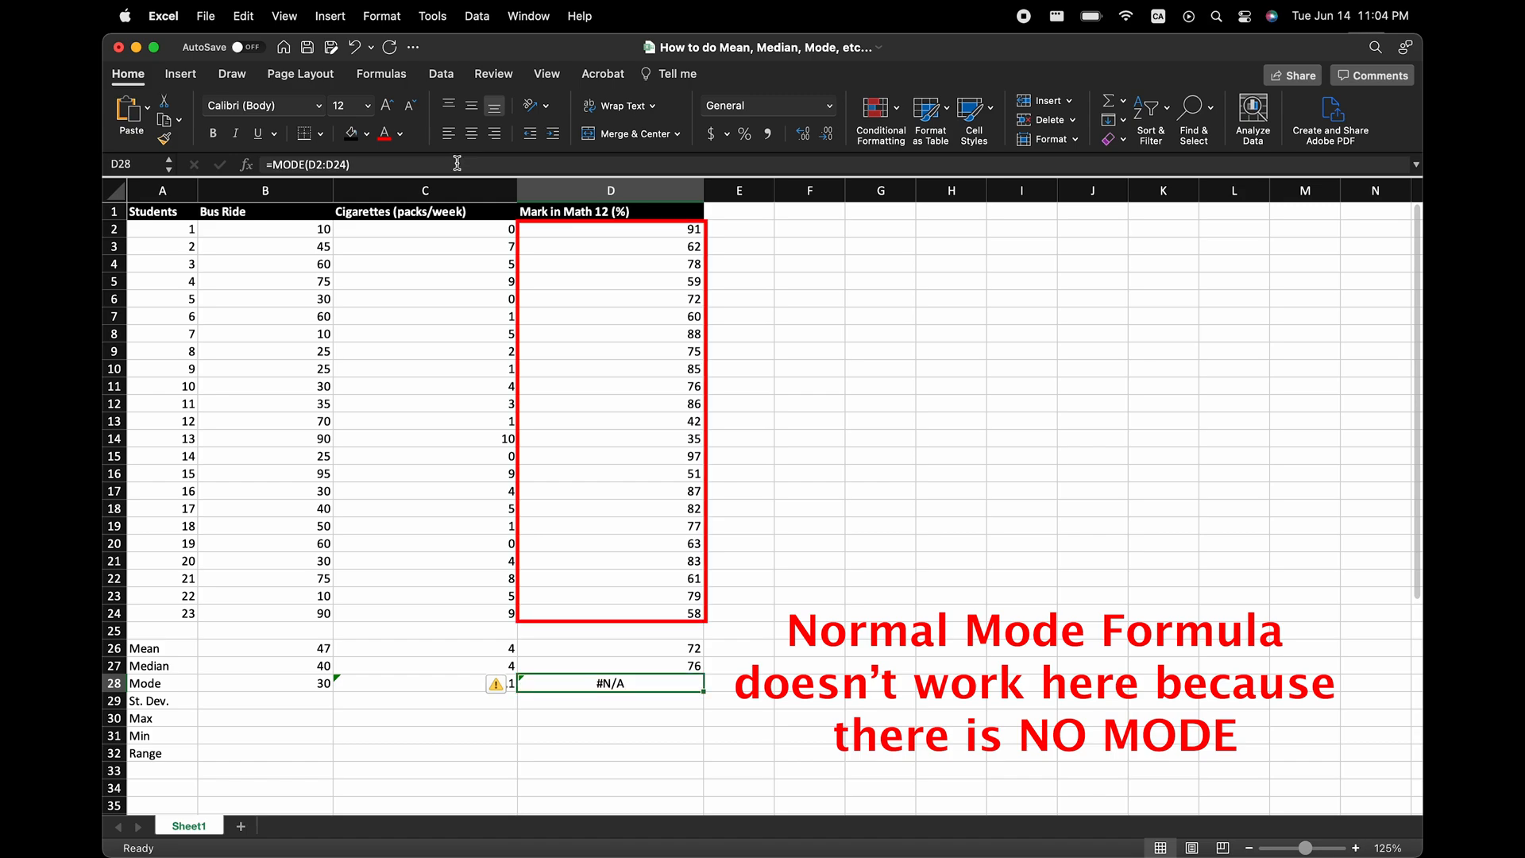
Replace the math mark mode formula in D28 with =IFERROR(TEXTJOIN(",",,MODE.MULT(D2:D24)),"No Mode") and right-align the cell.
text(=IF)
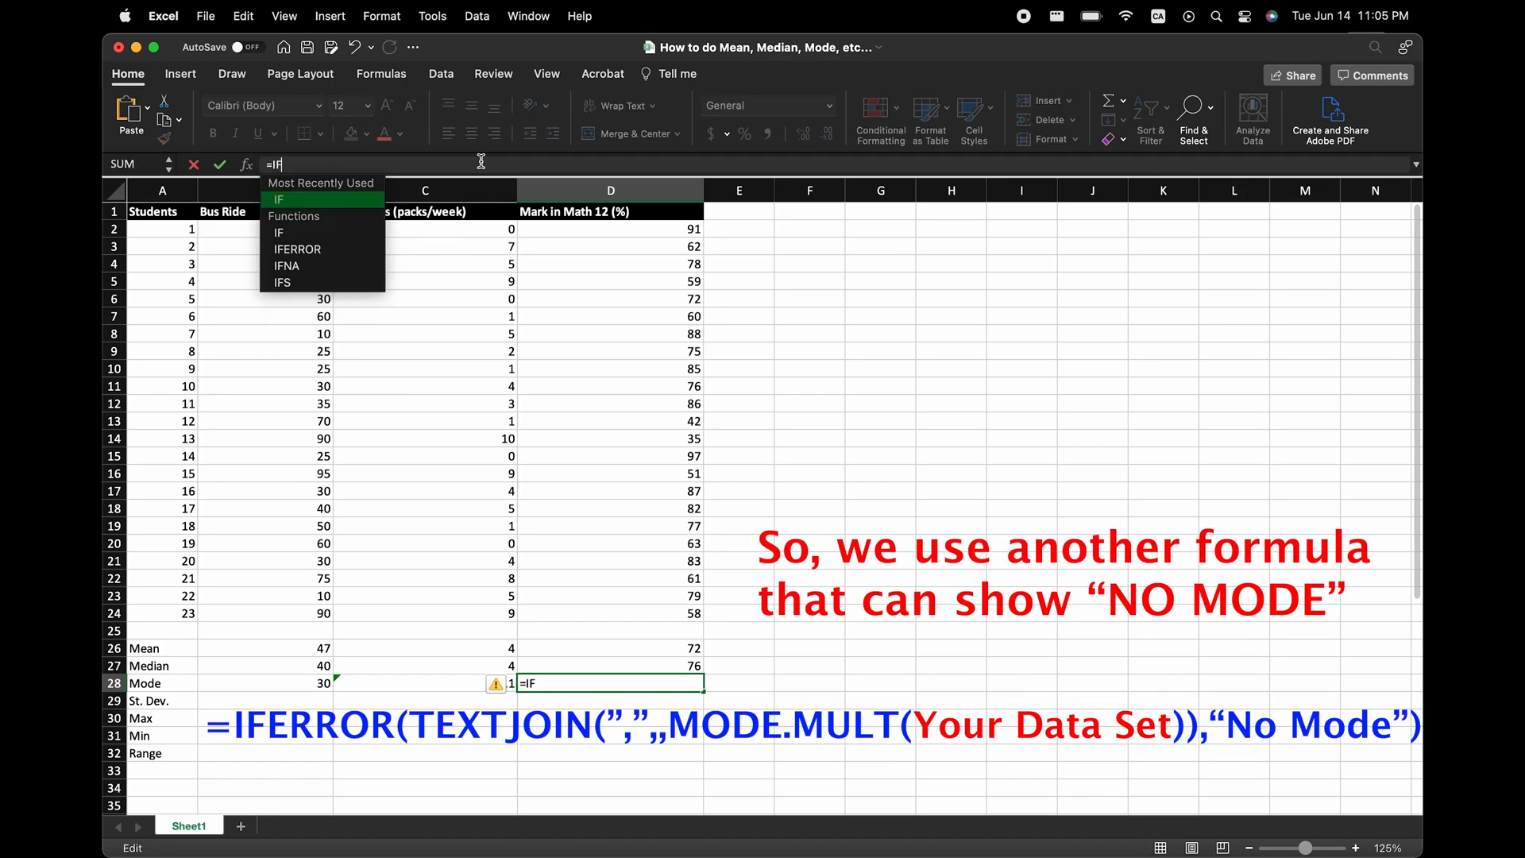
text(ERROR(TEXTJO)
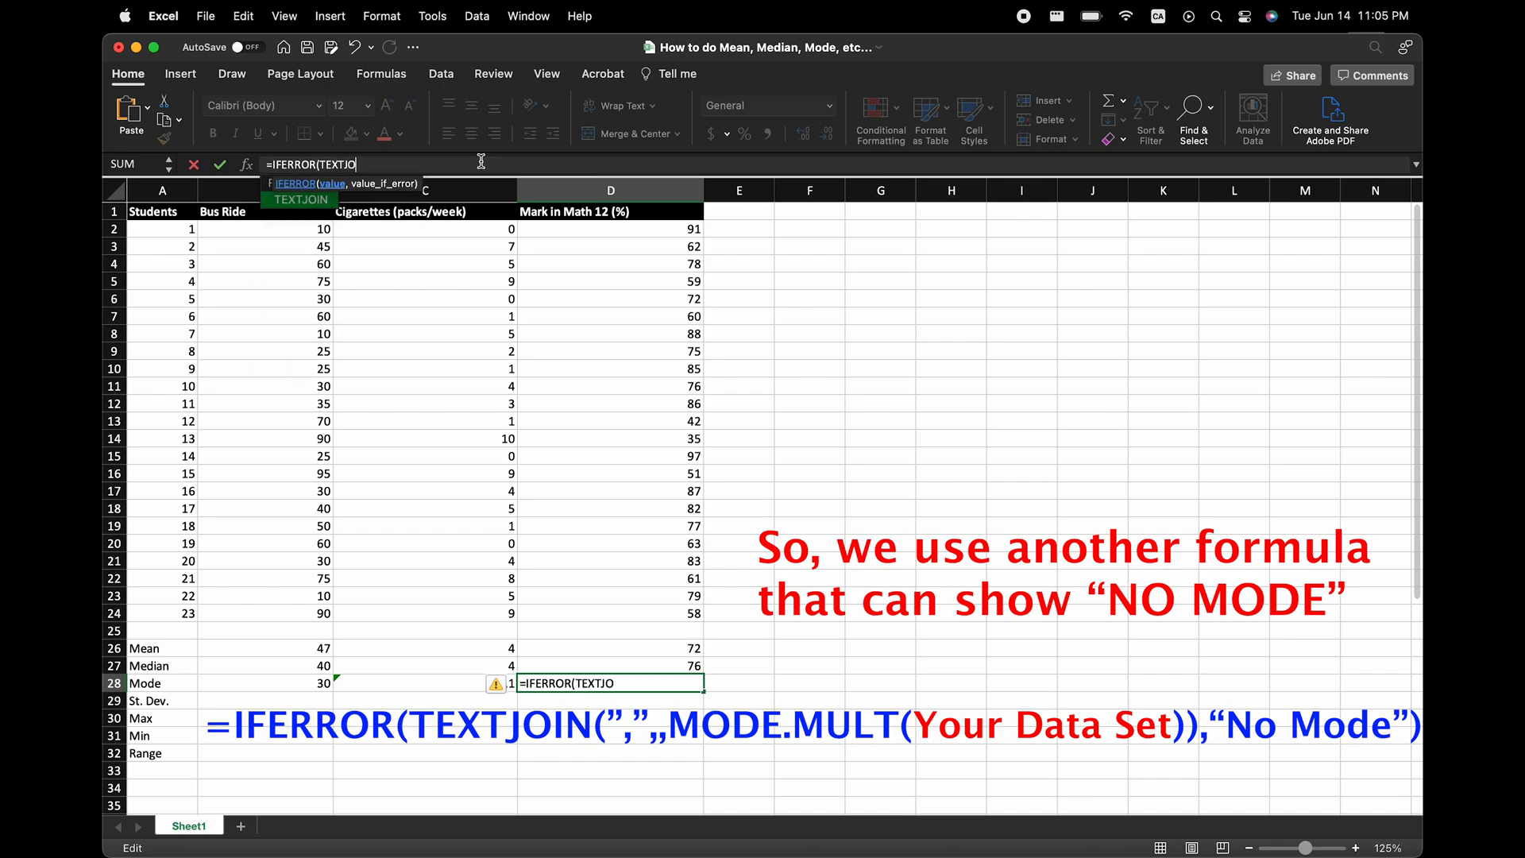
text(IN()
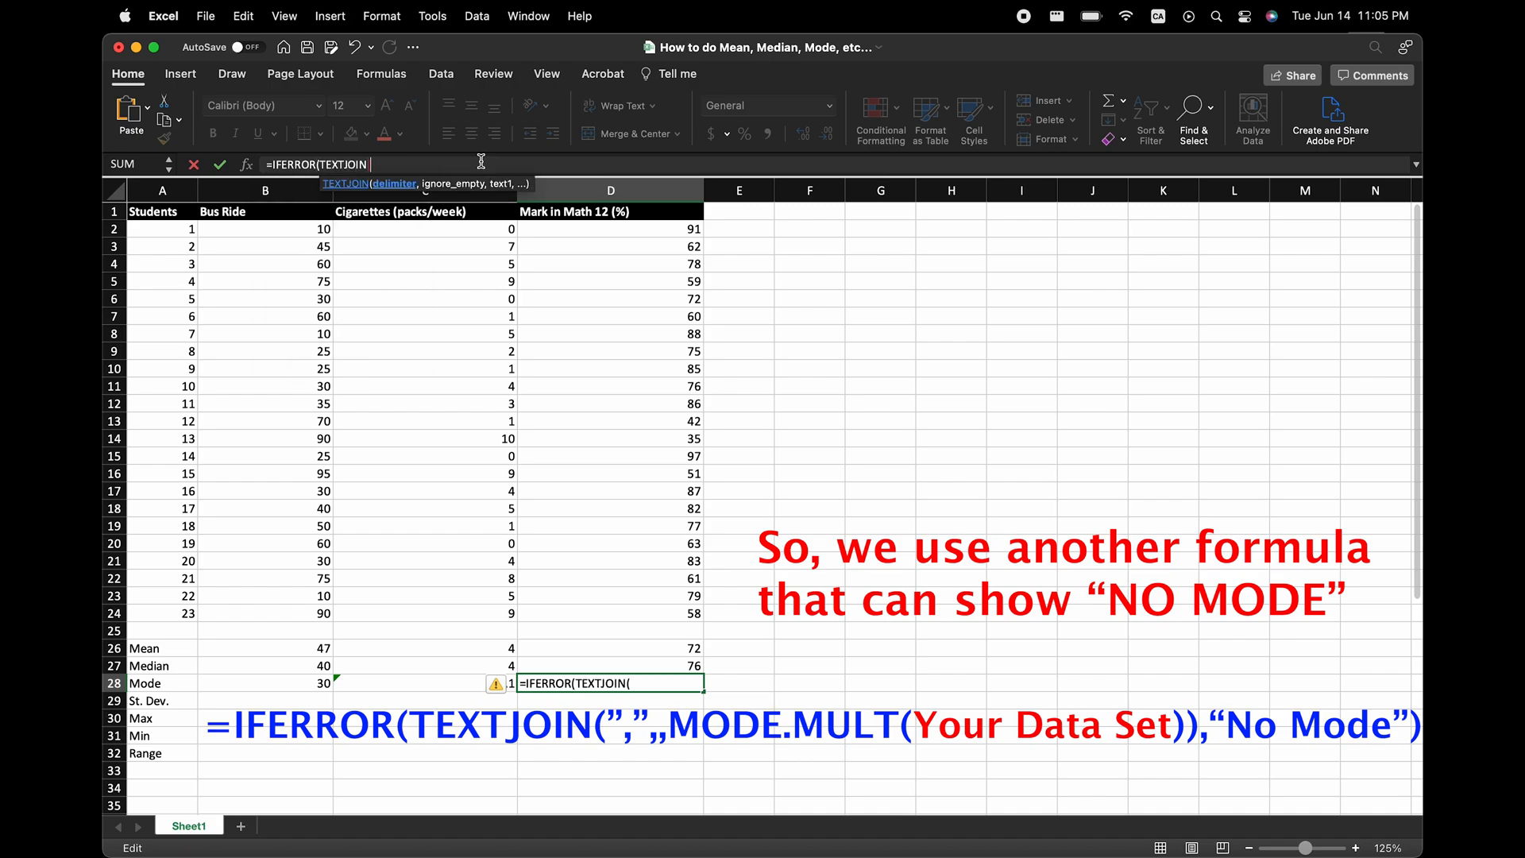
text(",",,MODE.)
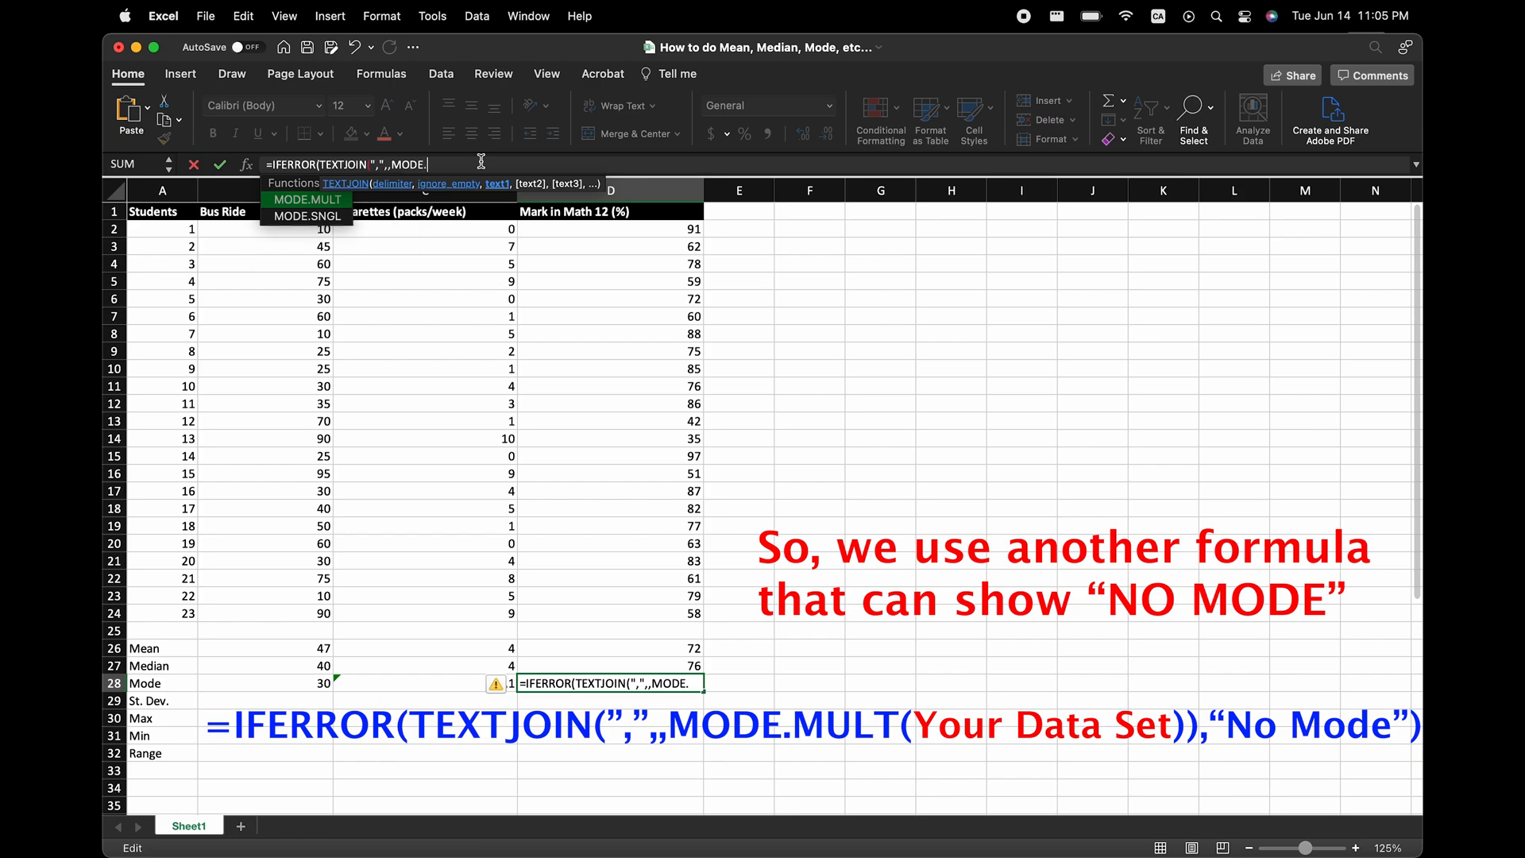
text(MULT)
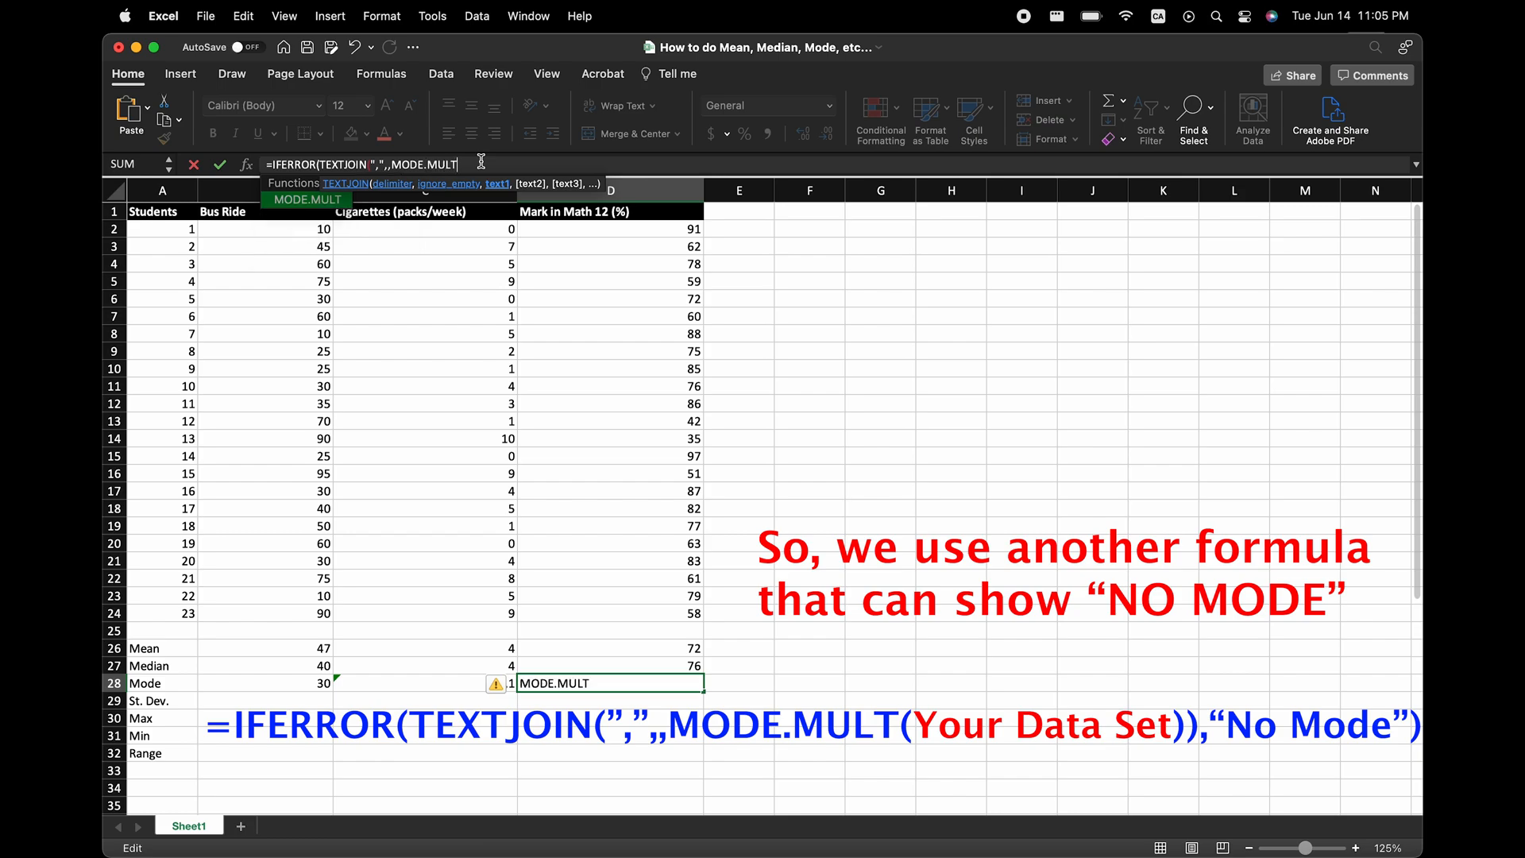
text(()
drag(584, 229, 583, 617)
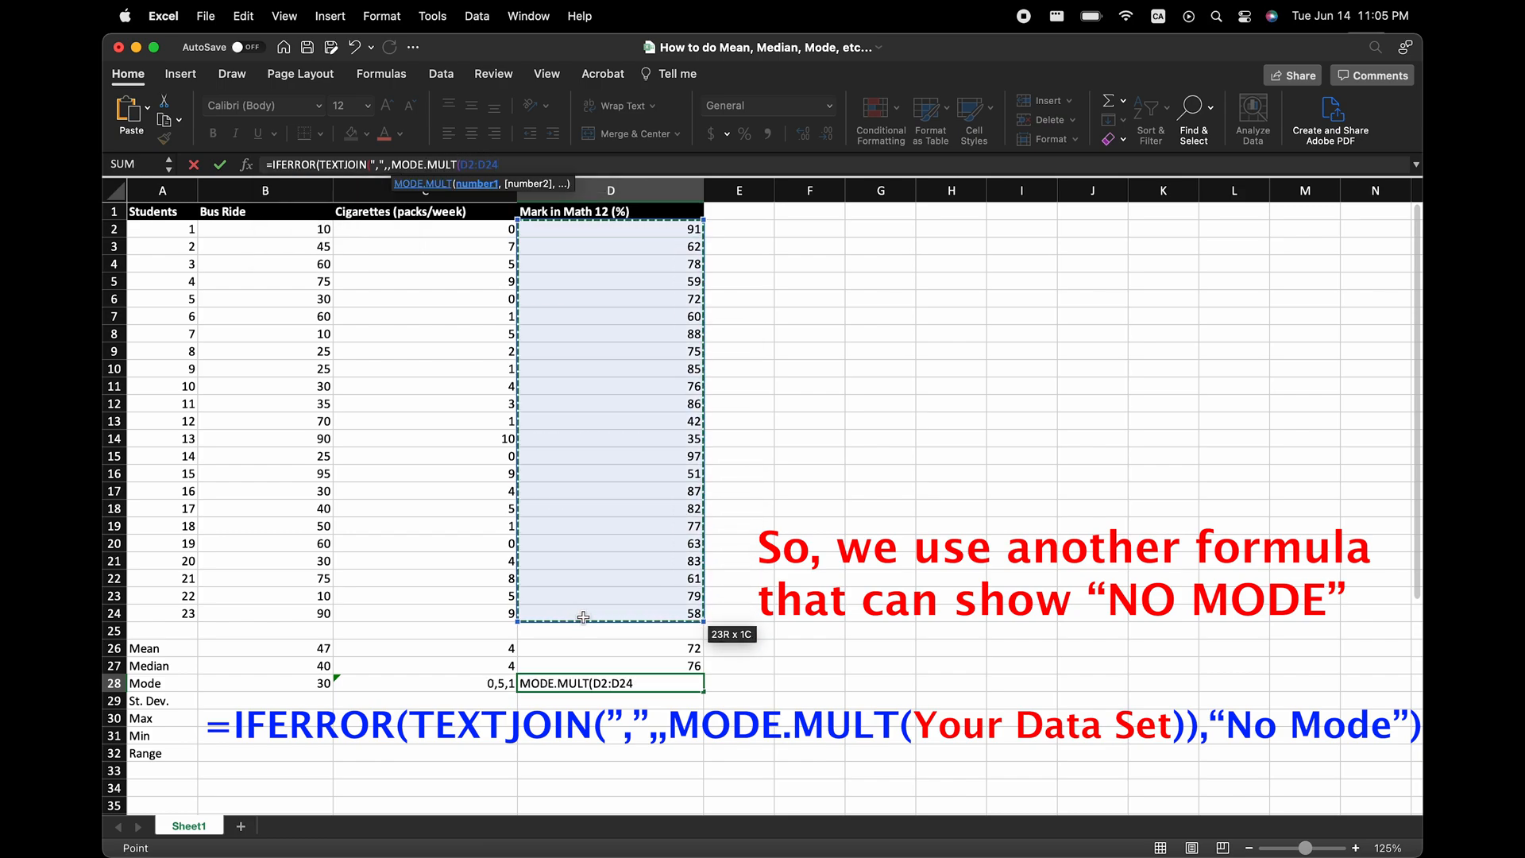
text()),)
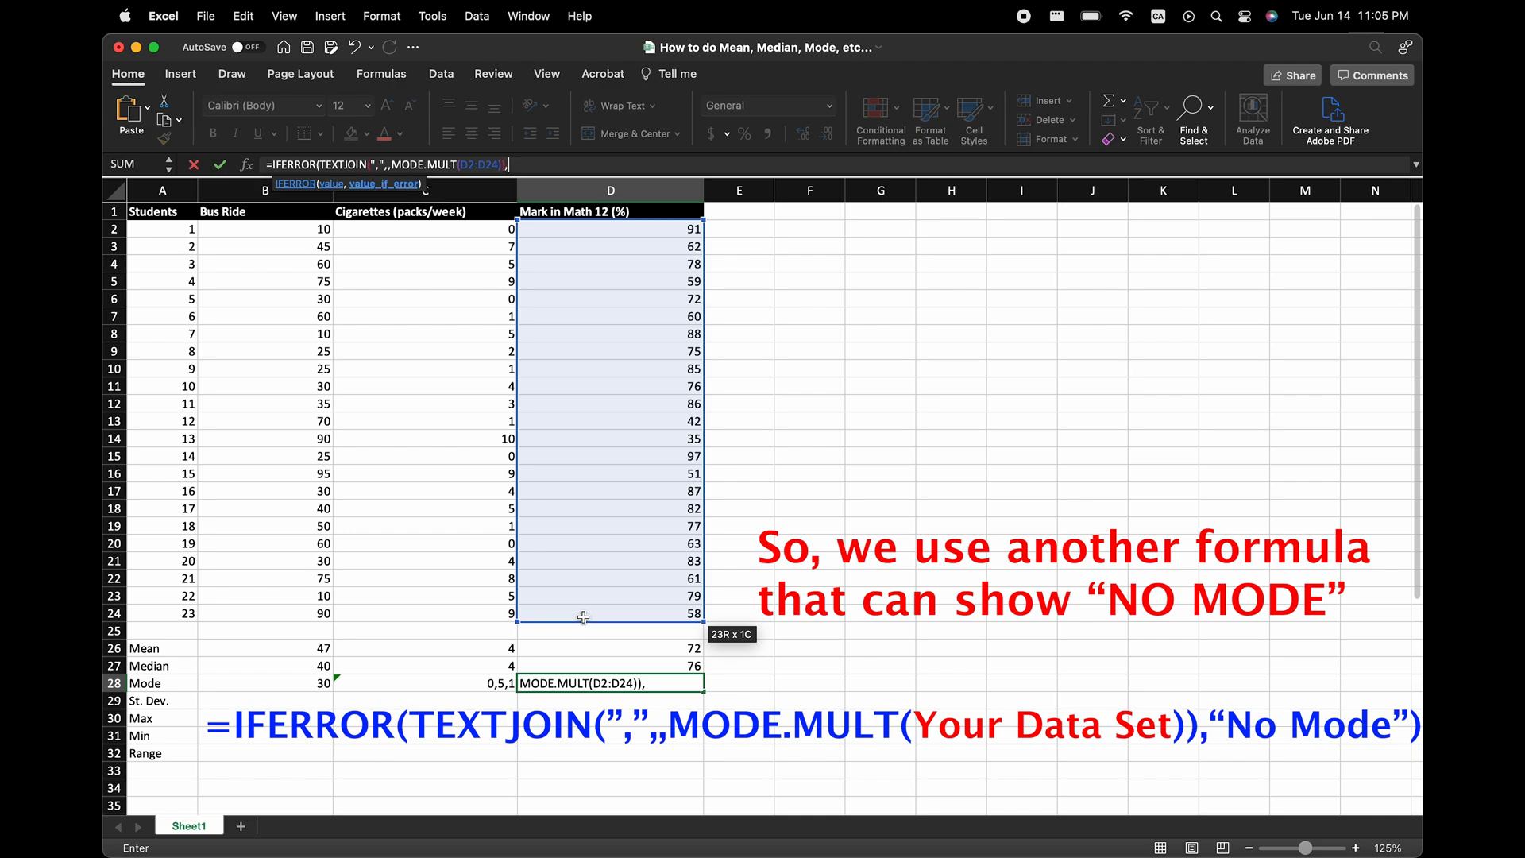
text("No Mode"))
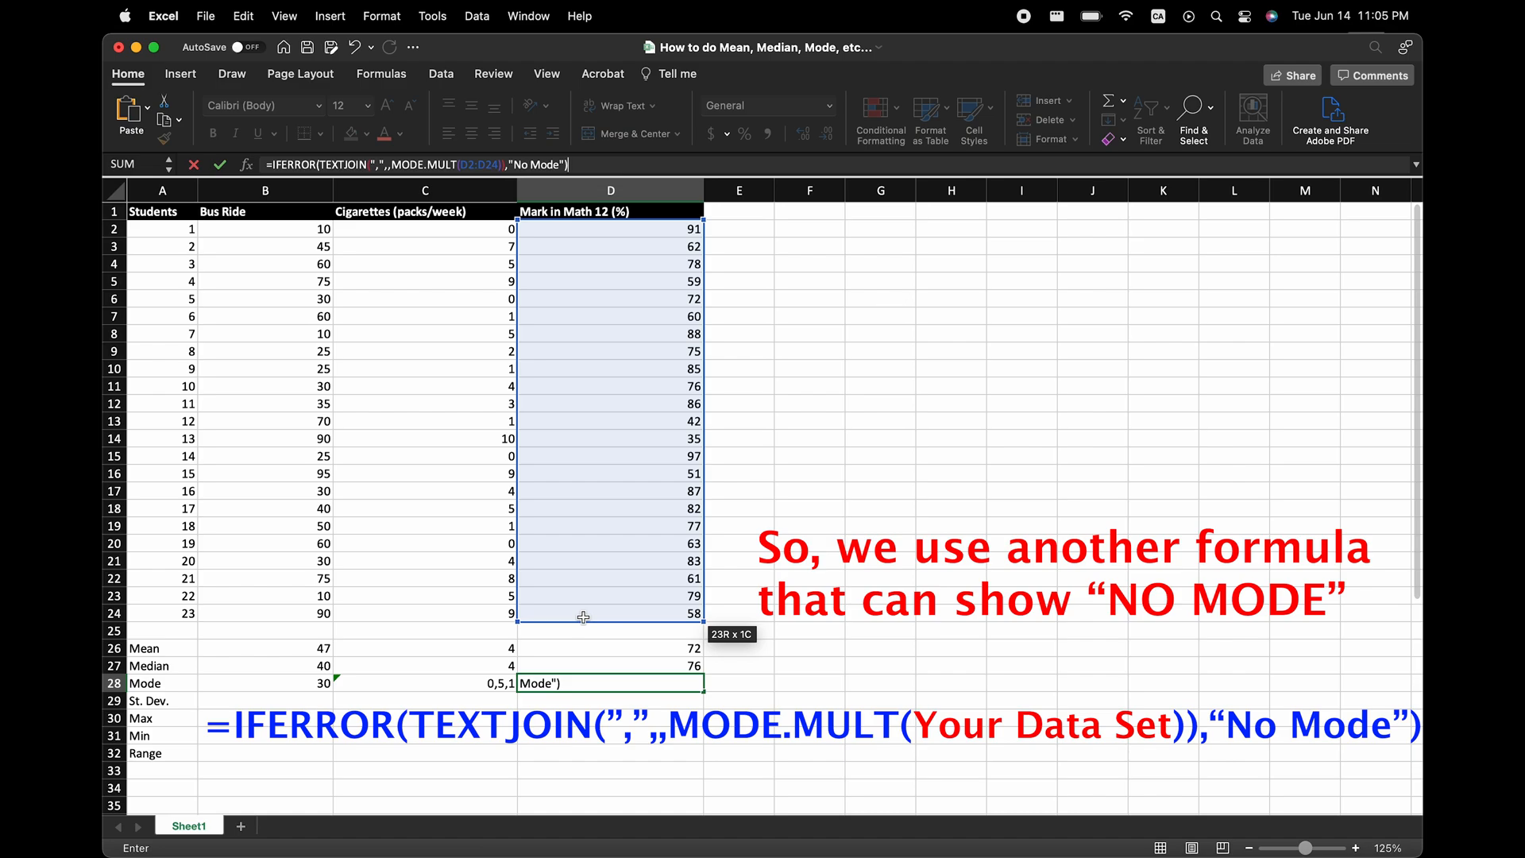
key(Return)
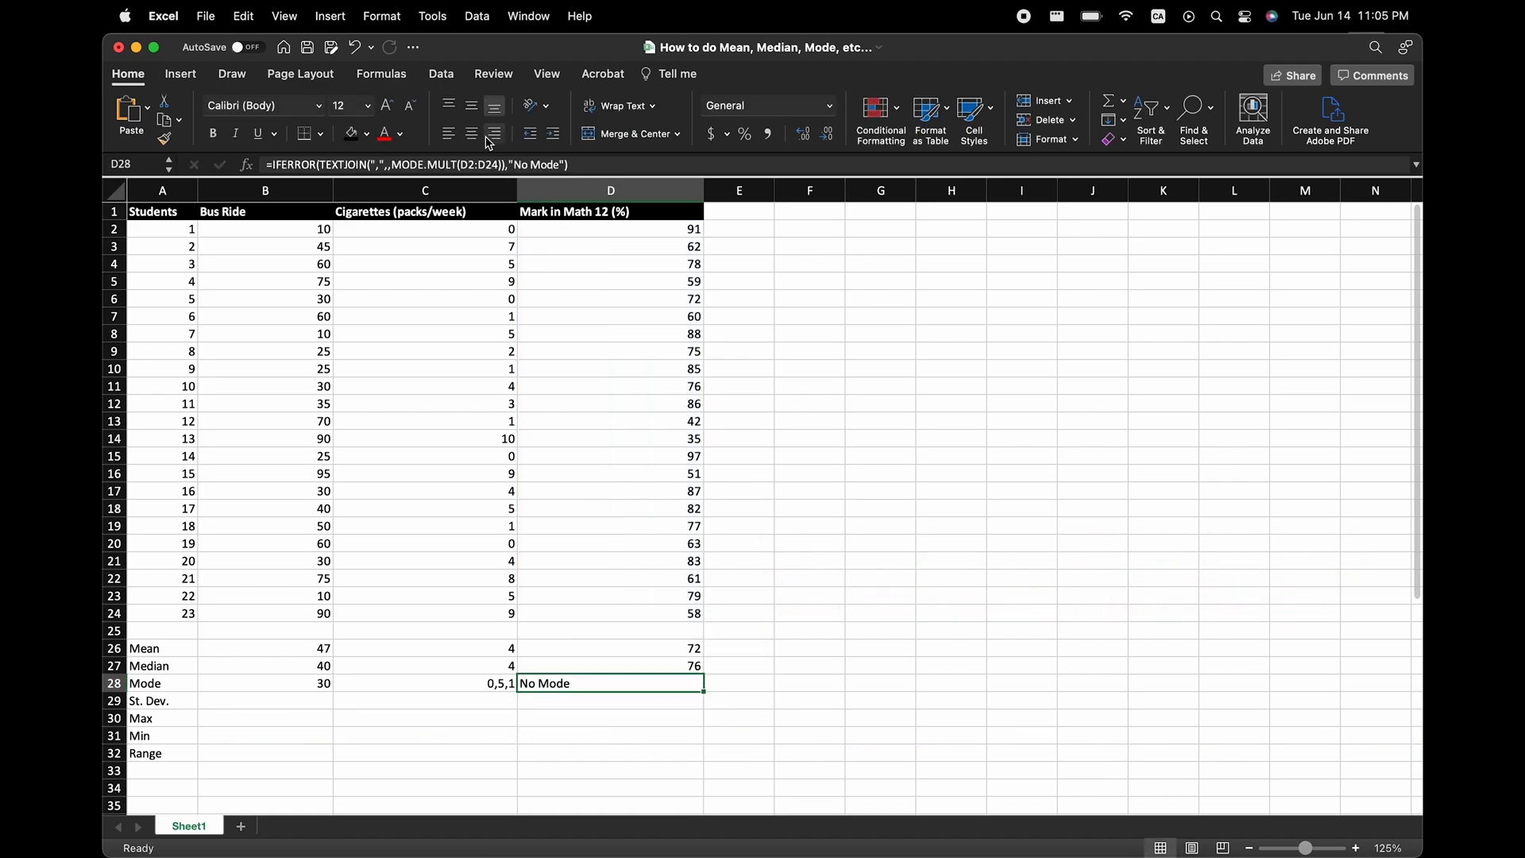
click(494, 135)
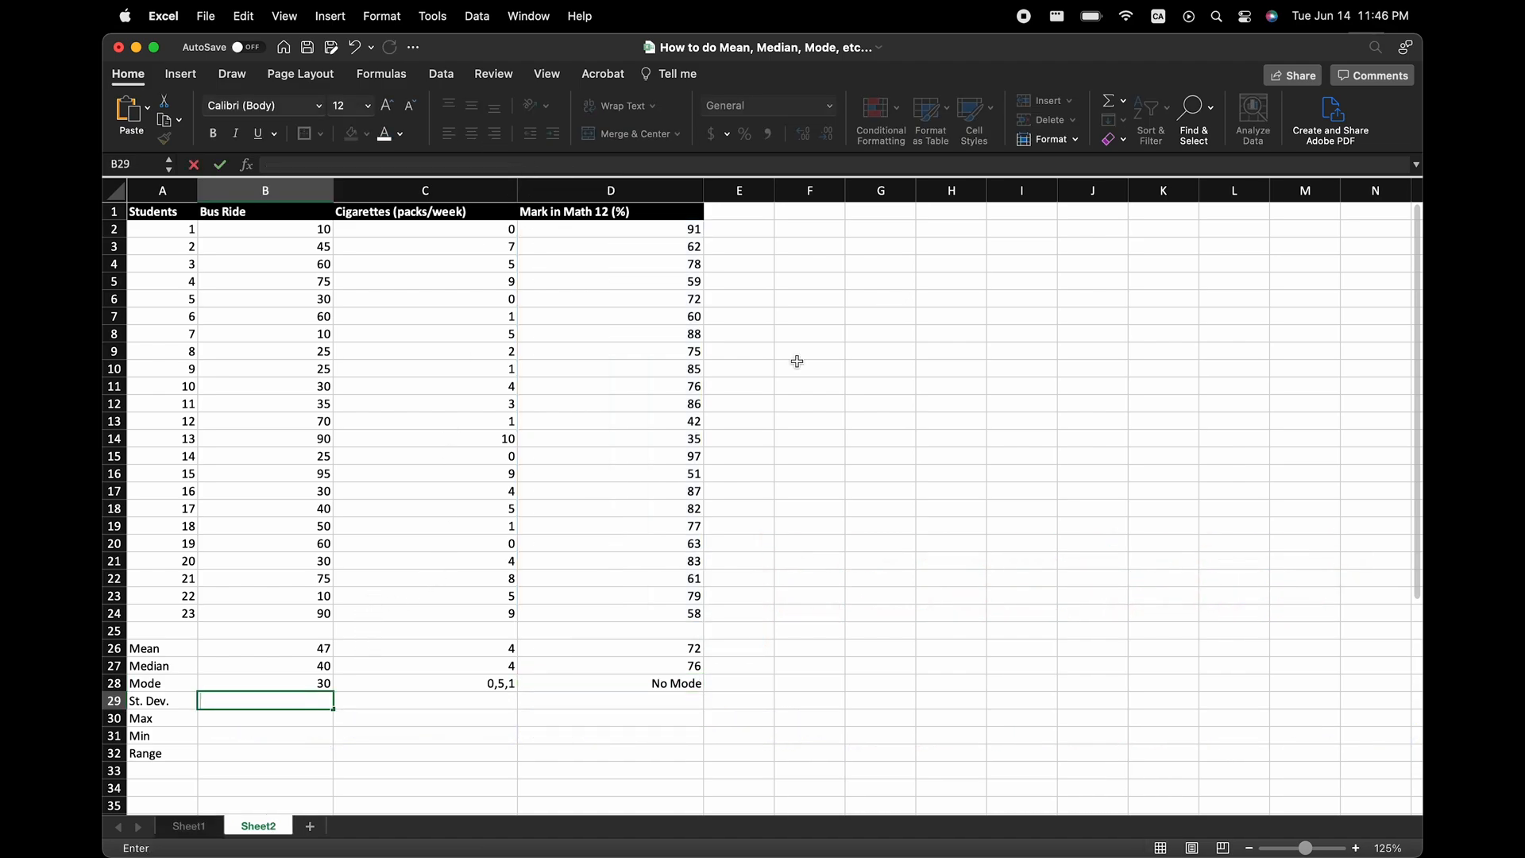
Calculate the Bus Ride standard deviation in B29 with =STDEV(B2:B24).
text(=ST)
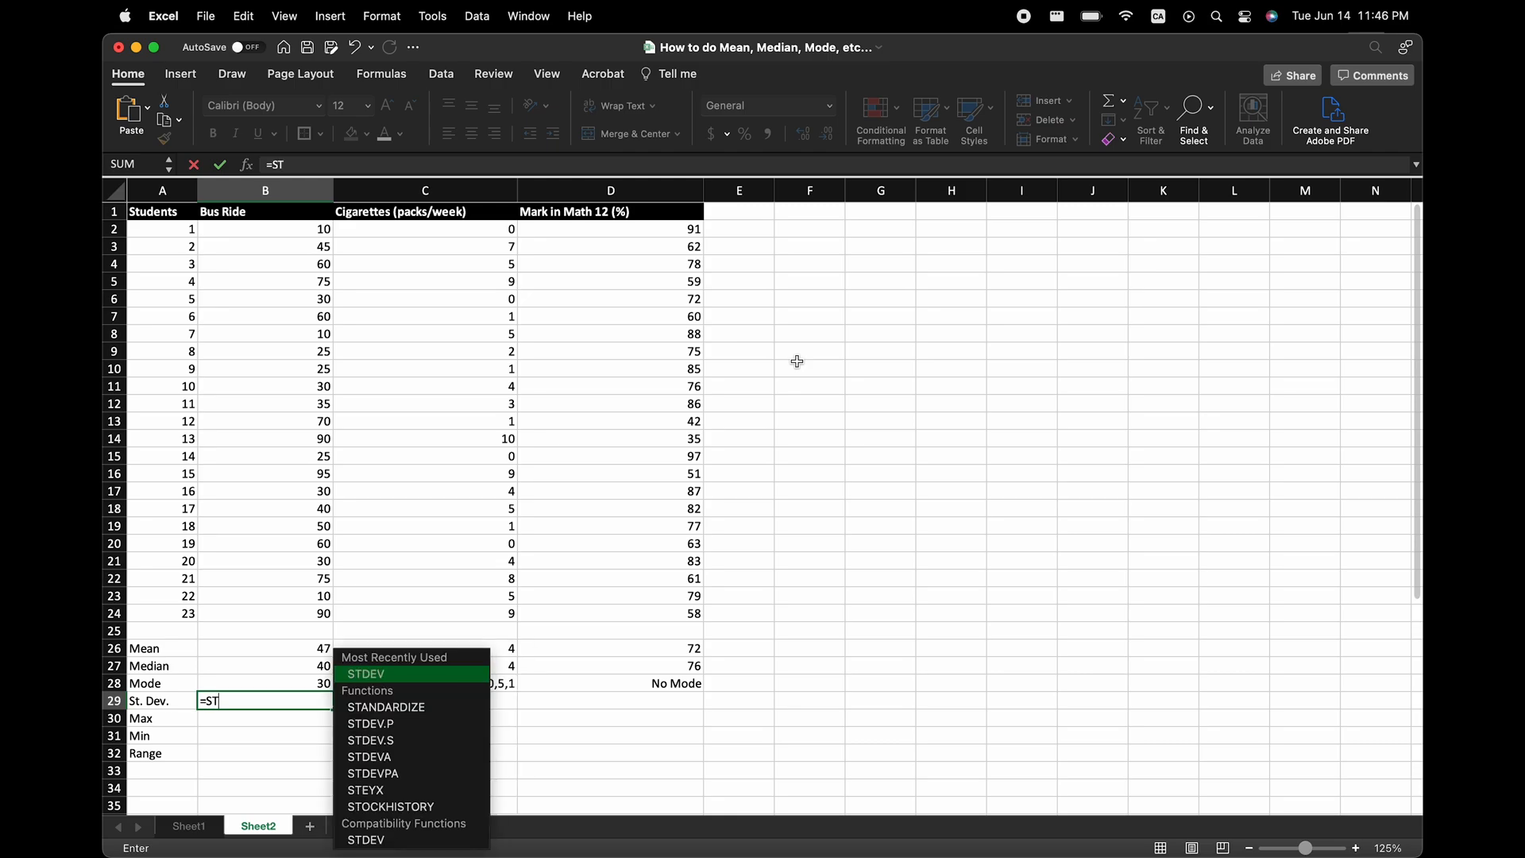
text(DEV()
drag(266, 230, 280, 615)
key(Return)
Show the standard deviation in B29 with two decimal places and copy its formula across to C29 and D29.
click(323, 705)
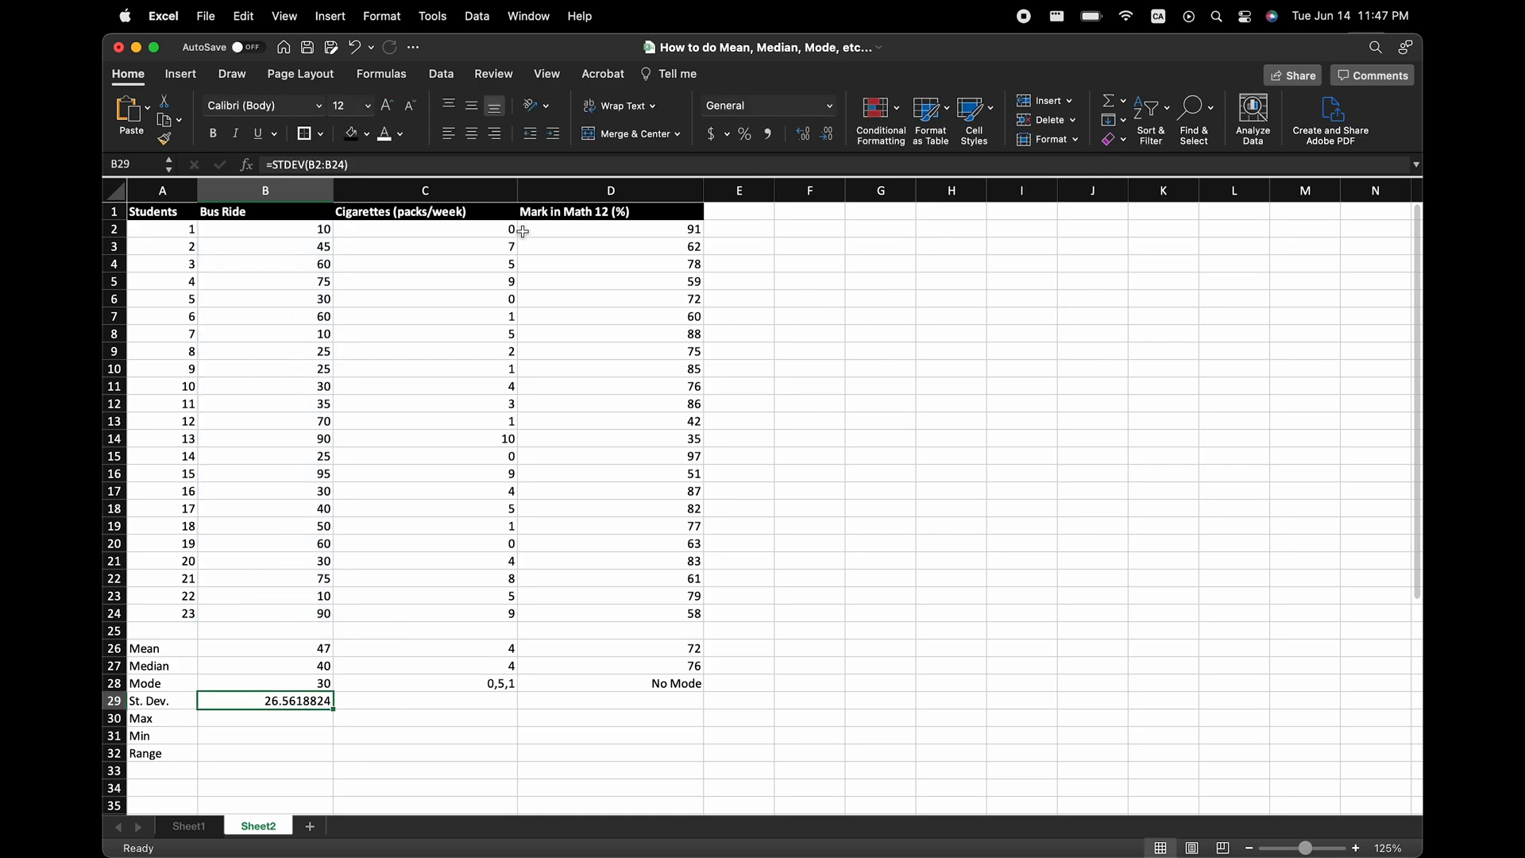
click(829, 135)
click(828, 135)
click(832, 138)
click(832, 137)
drag(334, 708, 629, 712)
Calculate the Bus Ride maximum in B30 with =MAX(B2:B24) and copy the formula across to C30 and D30.
text(=)
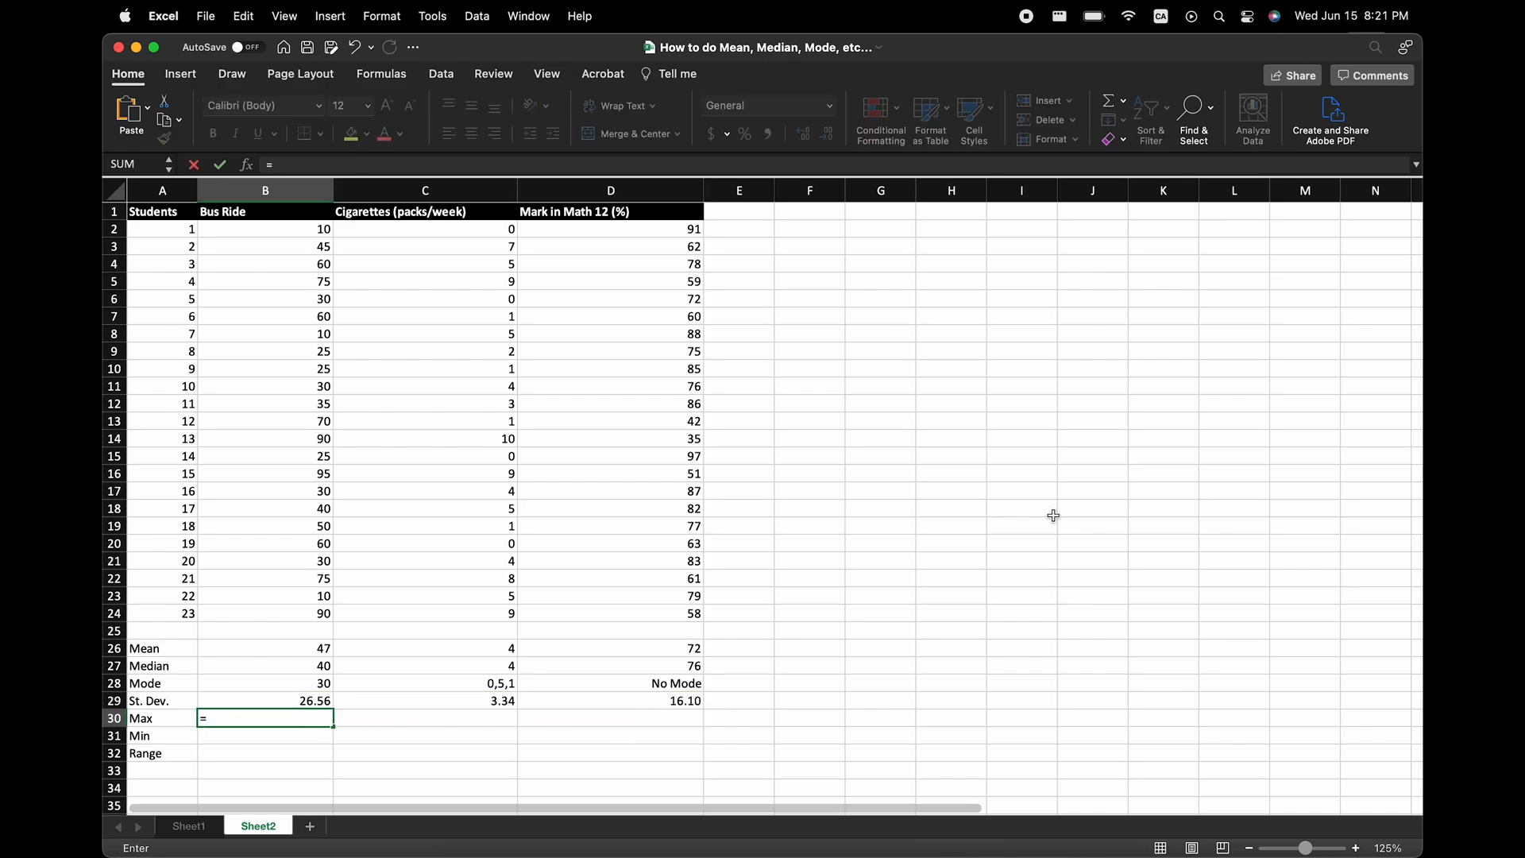
text(MAX()
drag(318, 230, 294, 618)
text())
key(Return)
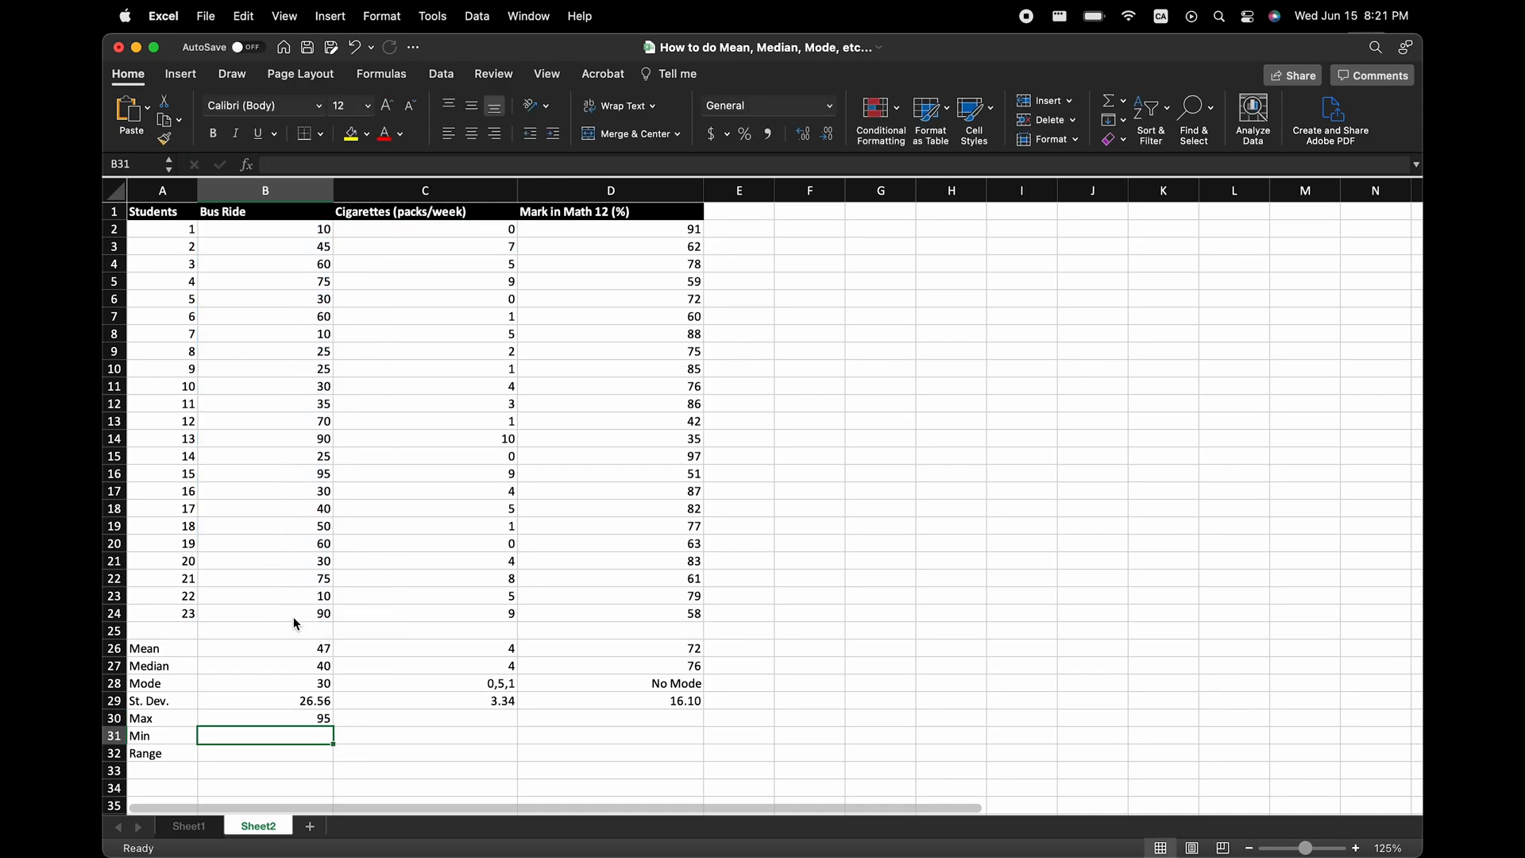
click(326, 723)
drag(326, 723, 691, 723)
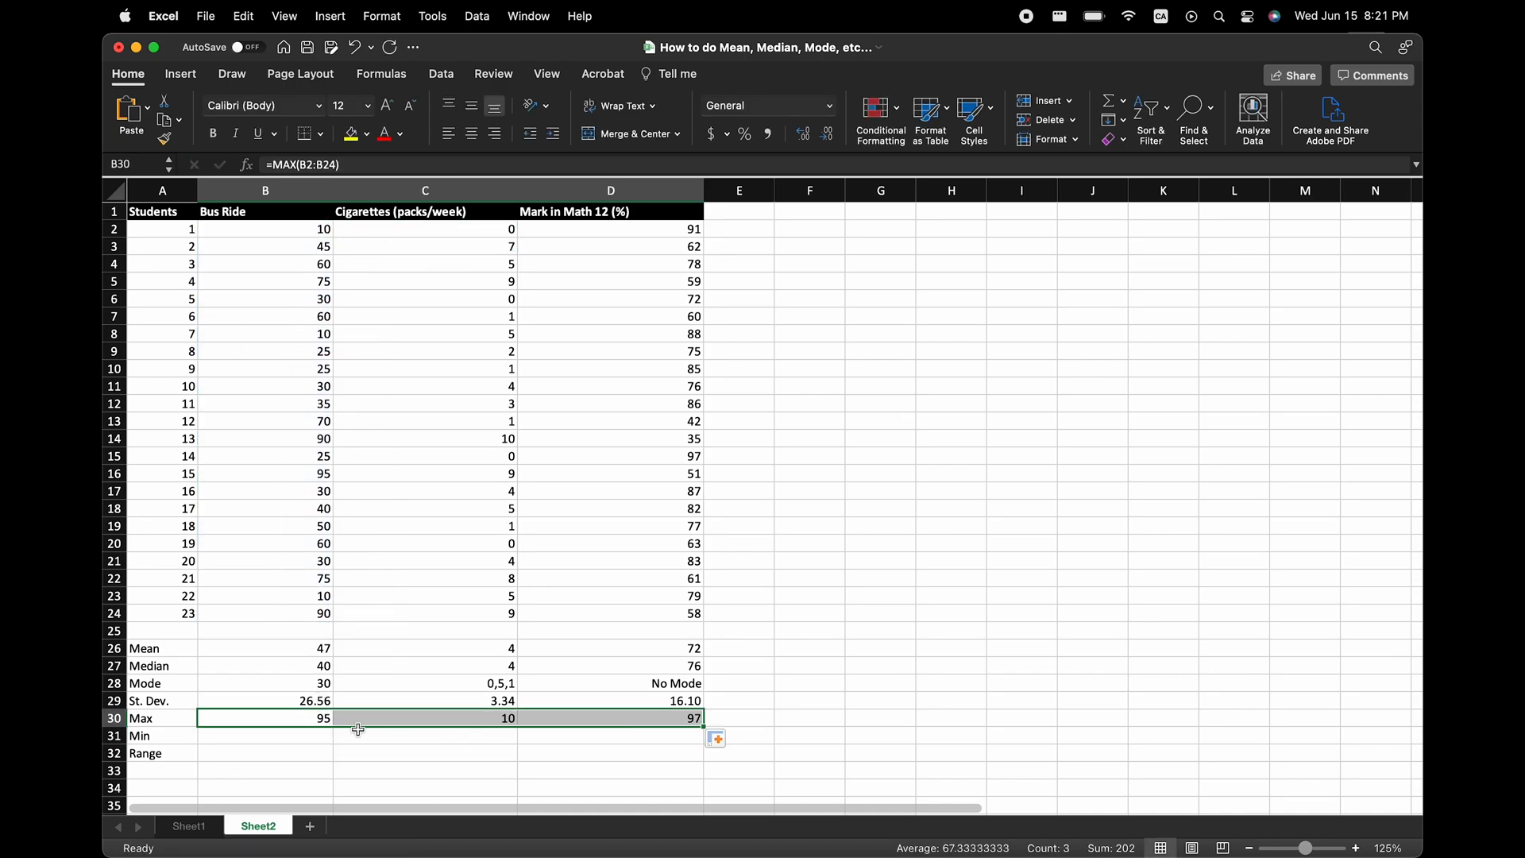
Calculate the Bus Ride minimum in B31 with =MIN(B2:B24) and copy the formula across to C31 and D31.
click(309, 735)
text(=MIN()
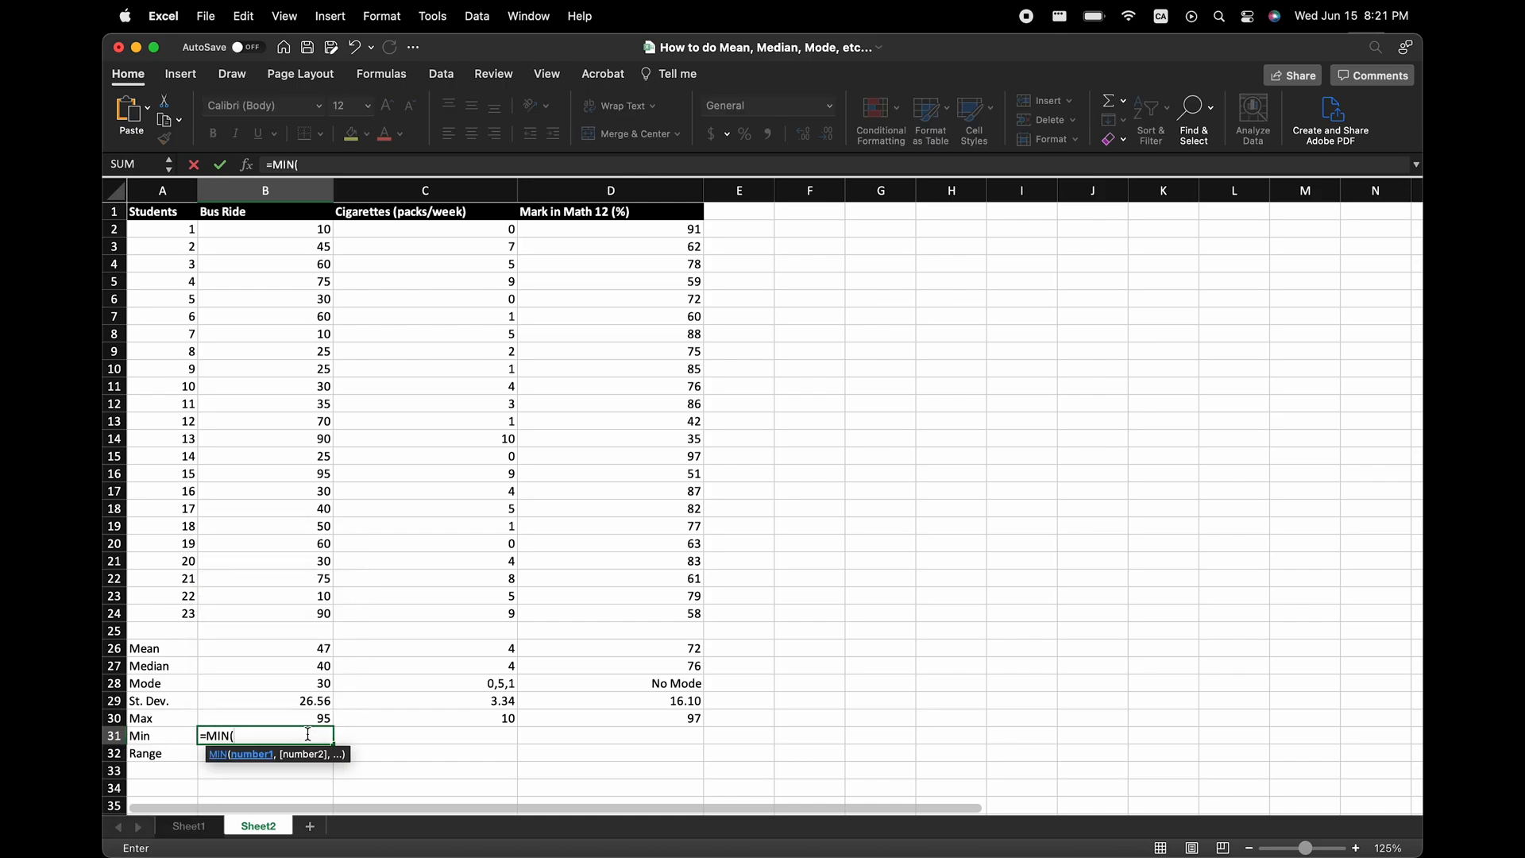
drag(294, 230, 299, 616)
text())
key(Return)
click(317, 735)
drag(334, 743, 695, 739)
Calculate the Bus Ride range in B32 by subtracting the minimum from the maximum with =B30-B31.
click(259, 759)
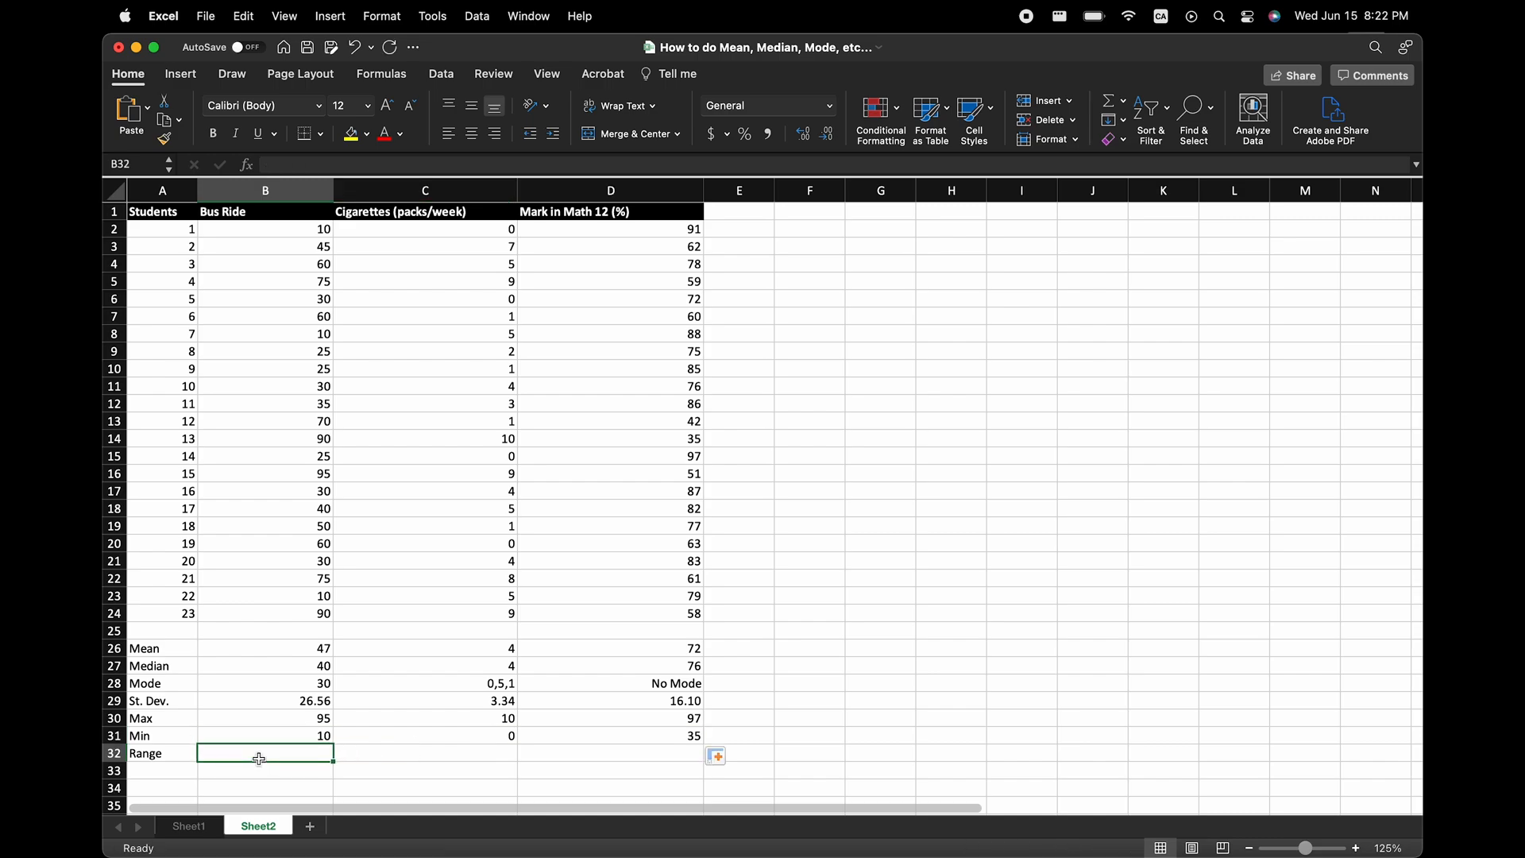
text(=)
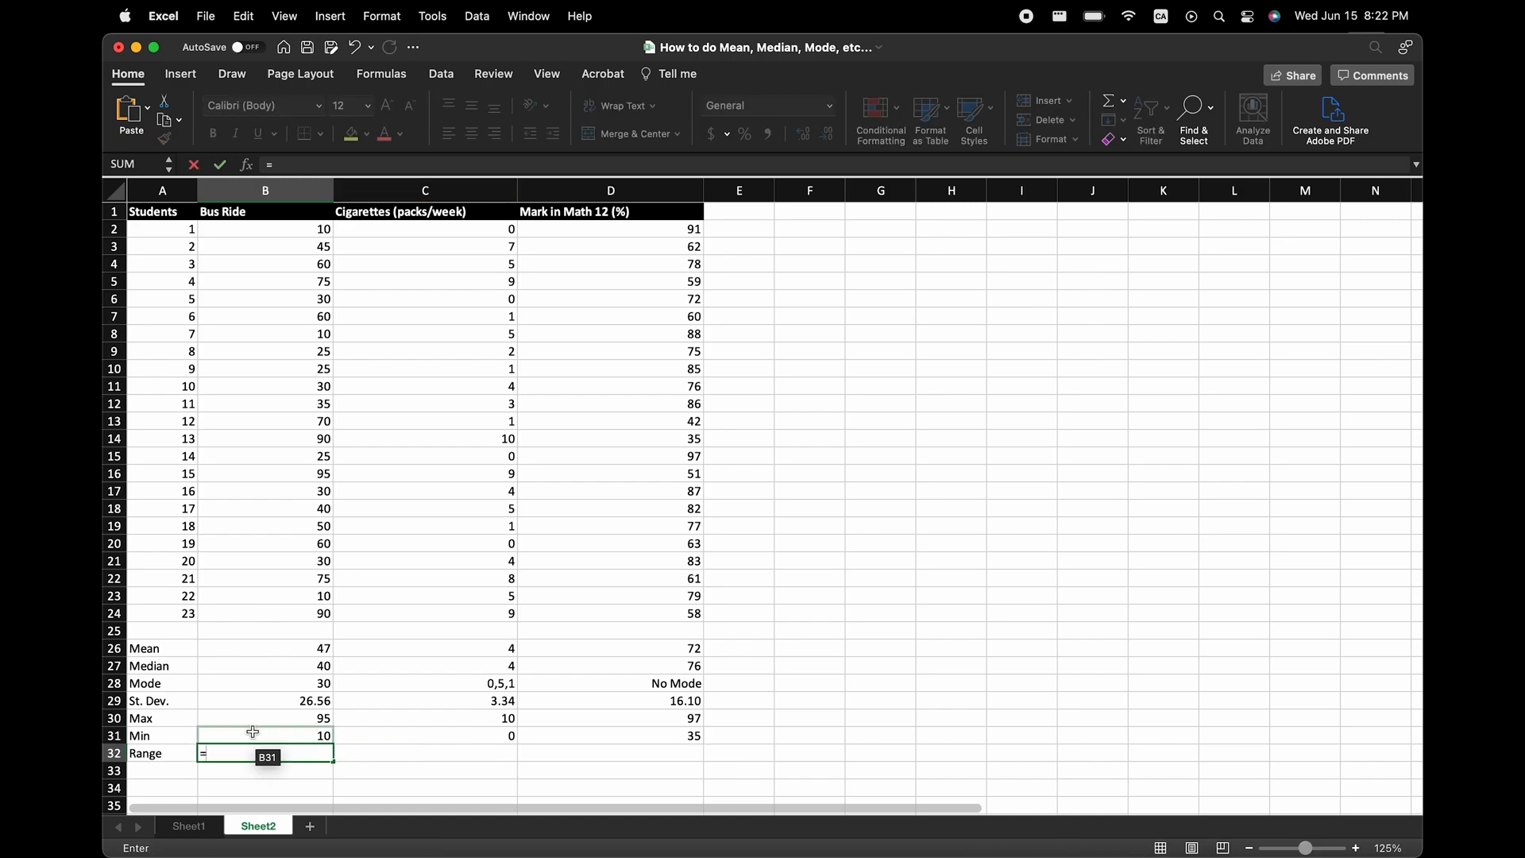
click(259, 723)
text(-)
click(269, 736)
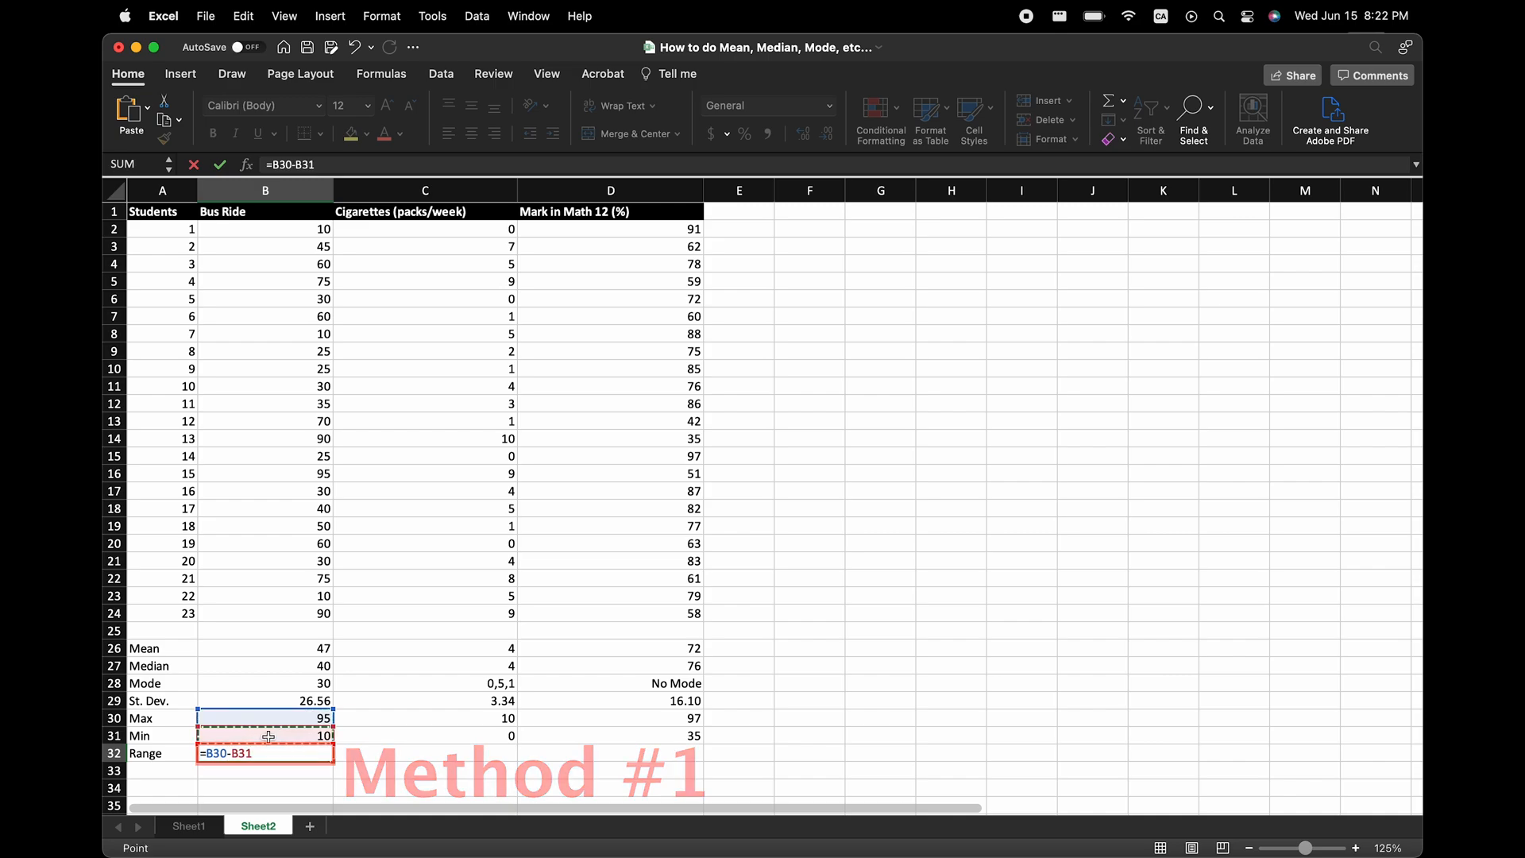
key(Return)
Calculate the cigarettes range in C32 with =MAX(C2:C24)-MIN(C2:C24) and copy the formula to D32.
click(374, 752)
text(=)
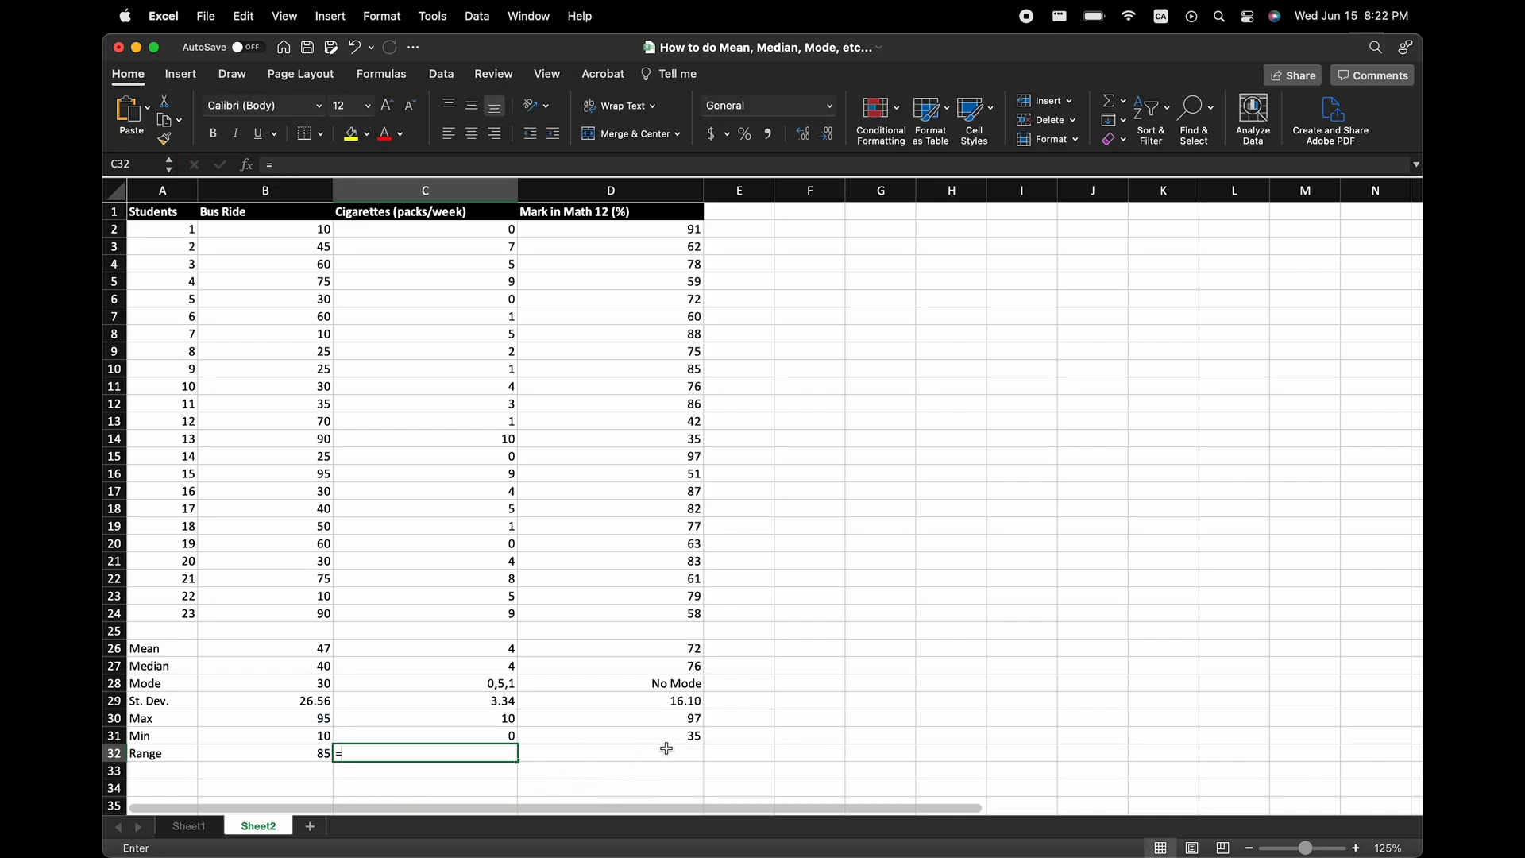
text(MAX()
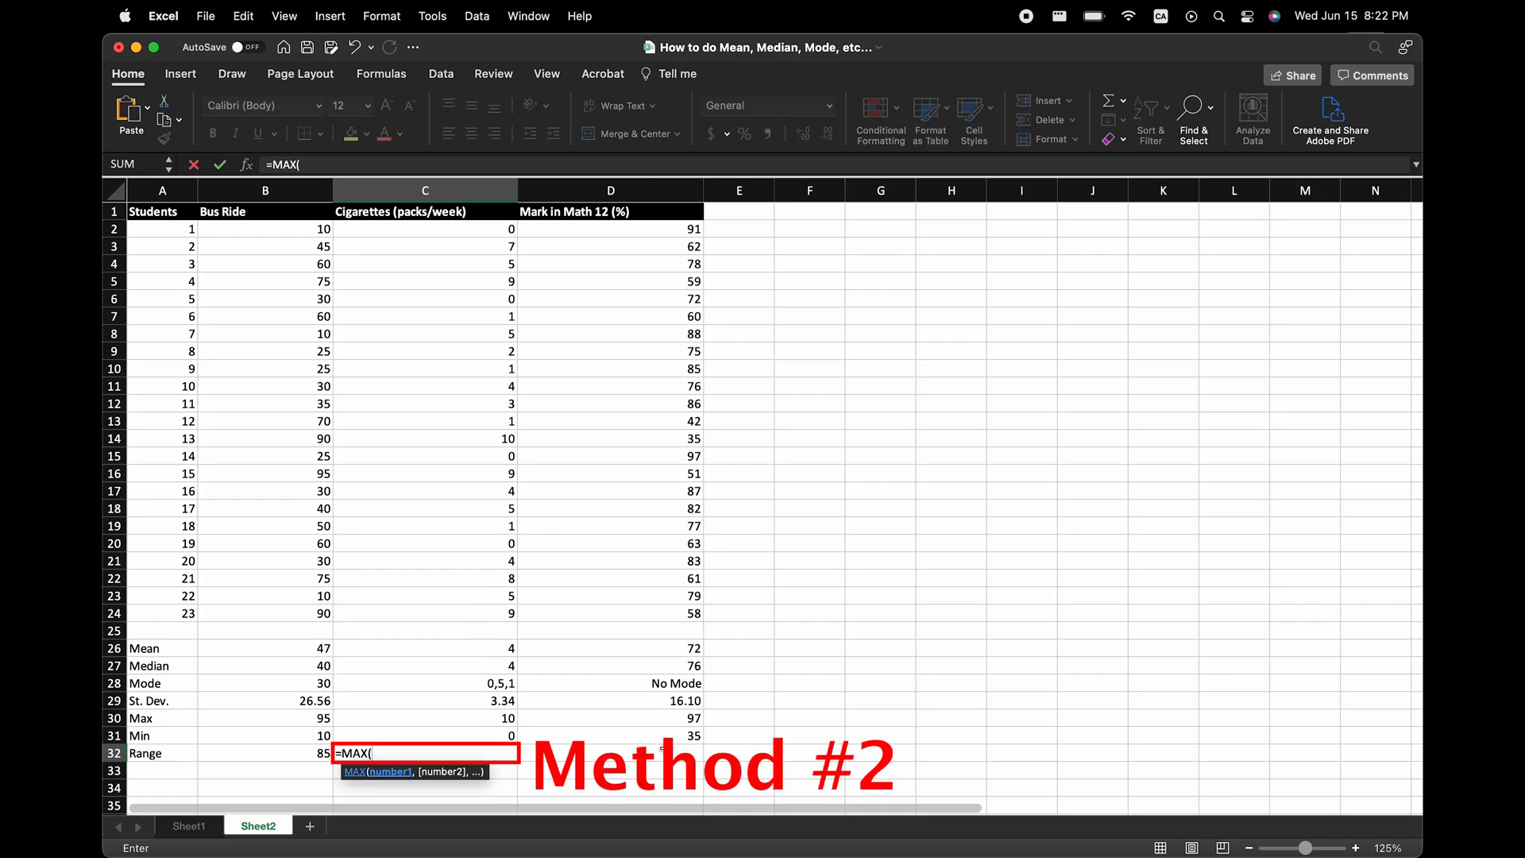
drag(497, 230, 467, 608)
text()-MIN()
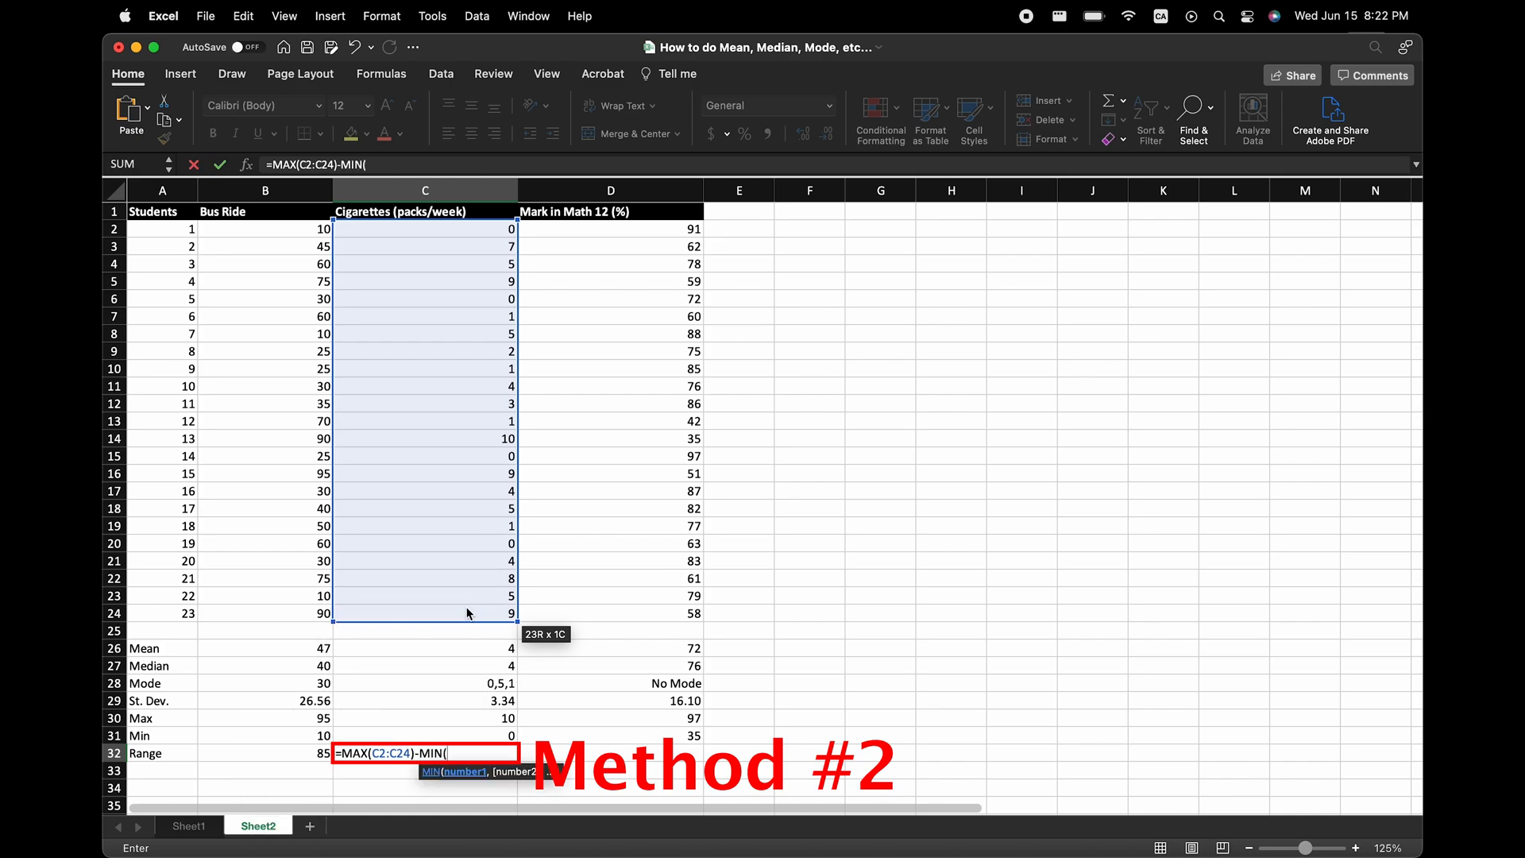
drag(467, 232, 496, 606)
text())
key(Return)
click(477, 754)
drag(517, 761, 779, 746)
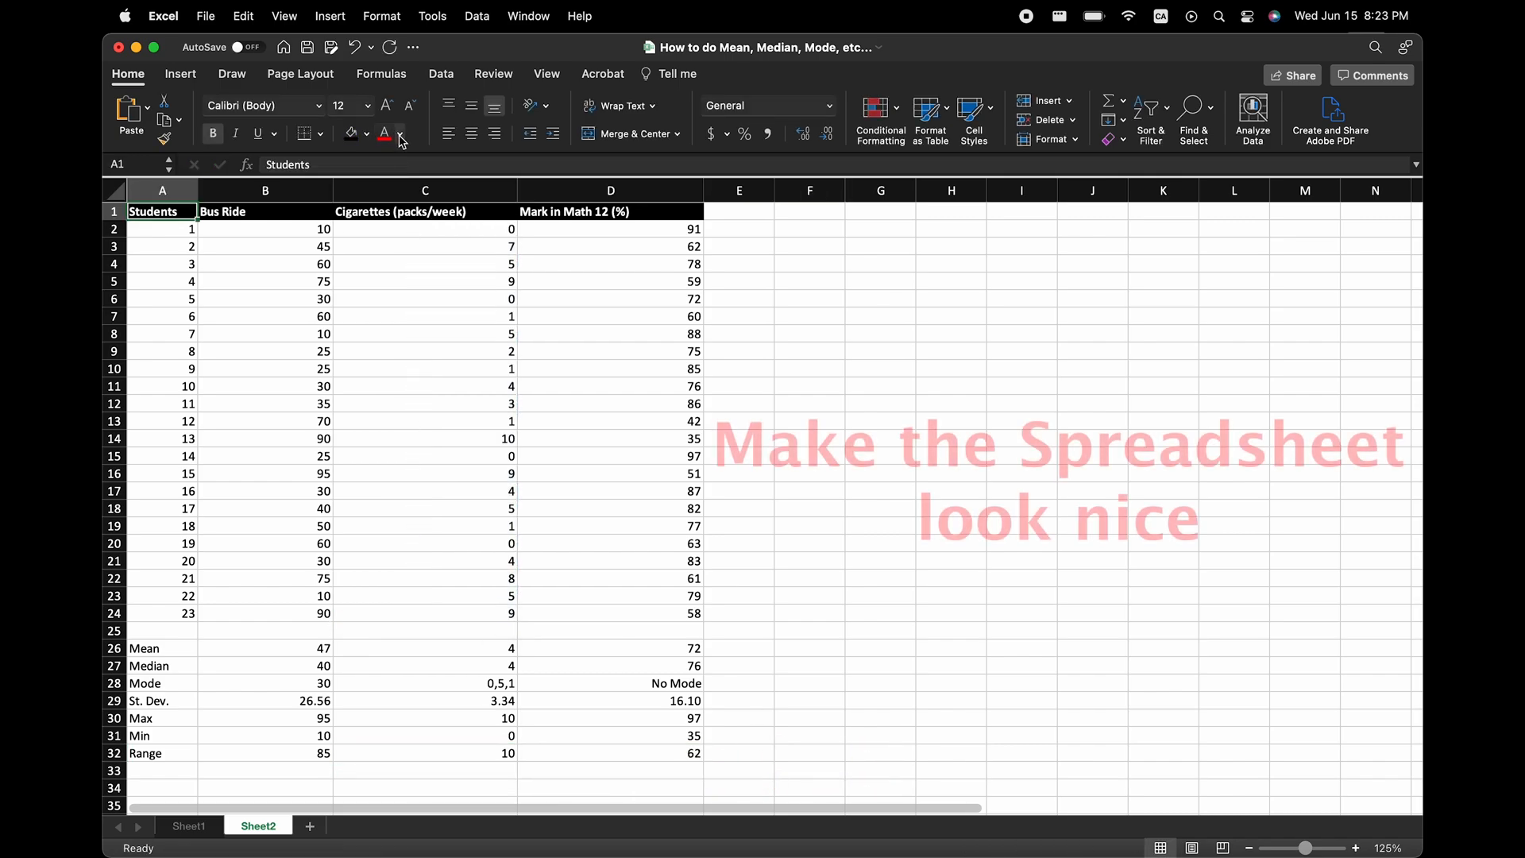
Colour the Students header text green and fill A2:A24 with the same standard green.
click(400, 134)
click(466, 332)
drag(163, 229, 163, 613)
click(367, 134)
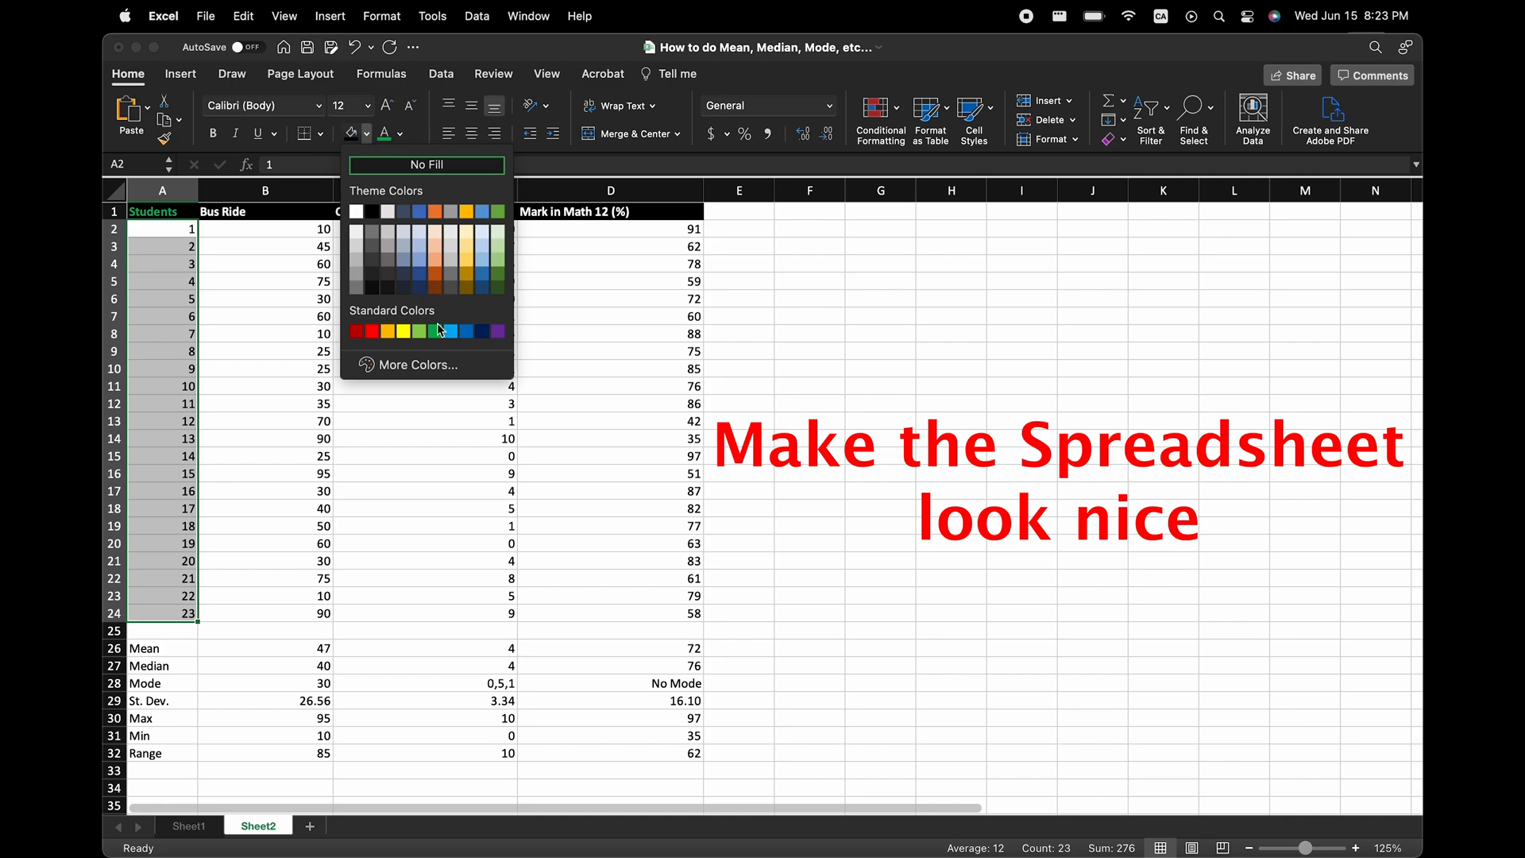
click(437, 330)
Colour the Bus Ride header text yellow and fill B2:B24 with yellow.
click(286, 210)
click(400, 133)
click(439, 331)
drag(279, 229, 278, 614)
click(368, 133)
click(403, 331)
Colour the cigarettes header text and C2:C24 fill grey, and the math mark header text and D2:D24 fill light blue.
click(414, 212)
click(400, 133)
click(487, 211)
drag(392, 229, 392, 613)
click(367, 133)
click(454, 212)
click(557, 212)
click(399, 134)
Fill the Mean, Mode, Max and Range rows from column A to D with light grey.
drag(159, 648, 683, 648)
drag(190, 684, 555, 683)
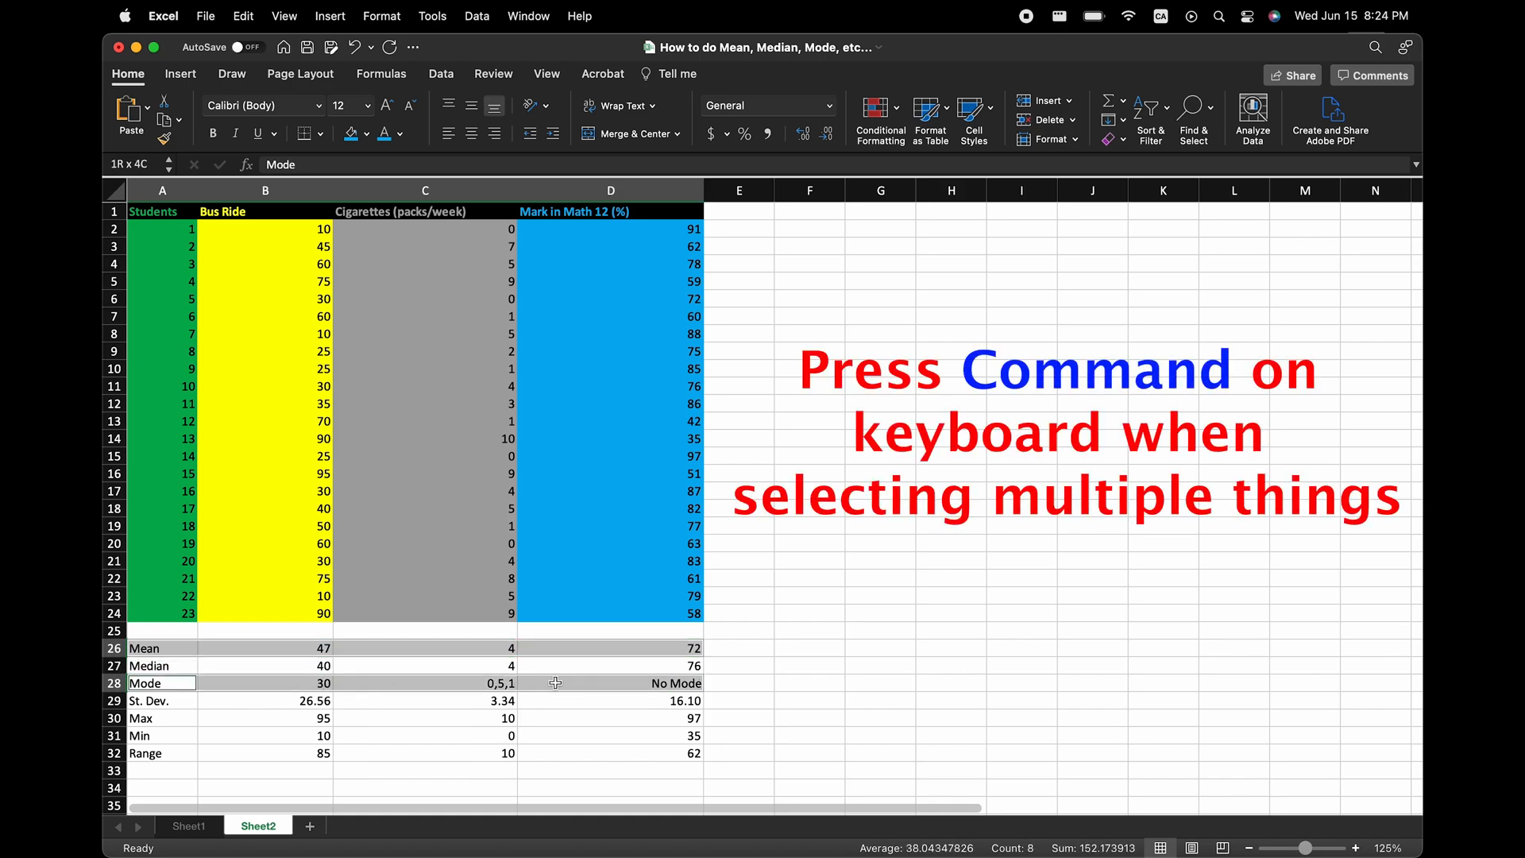
super+drag(177, 718, 684, 718)
super+click(180, 753)
super+drag(180, 753, 684, 753)
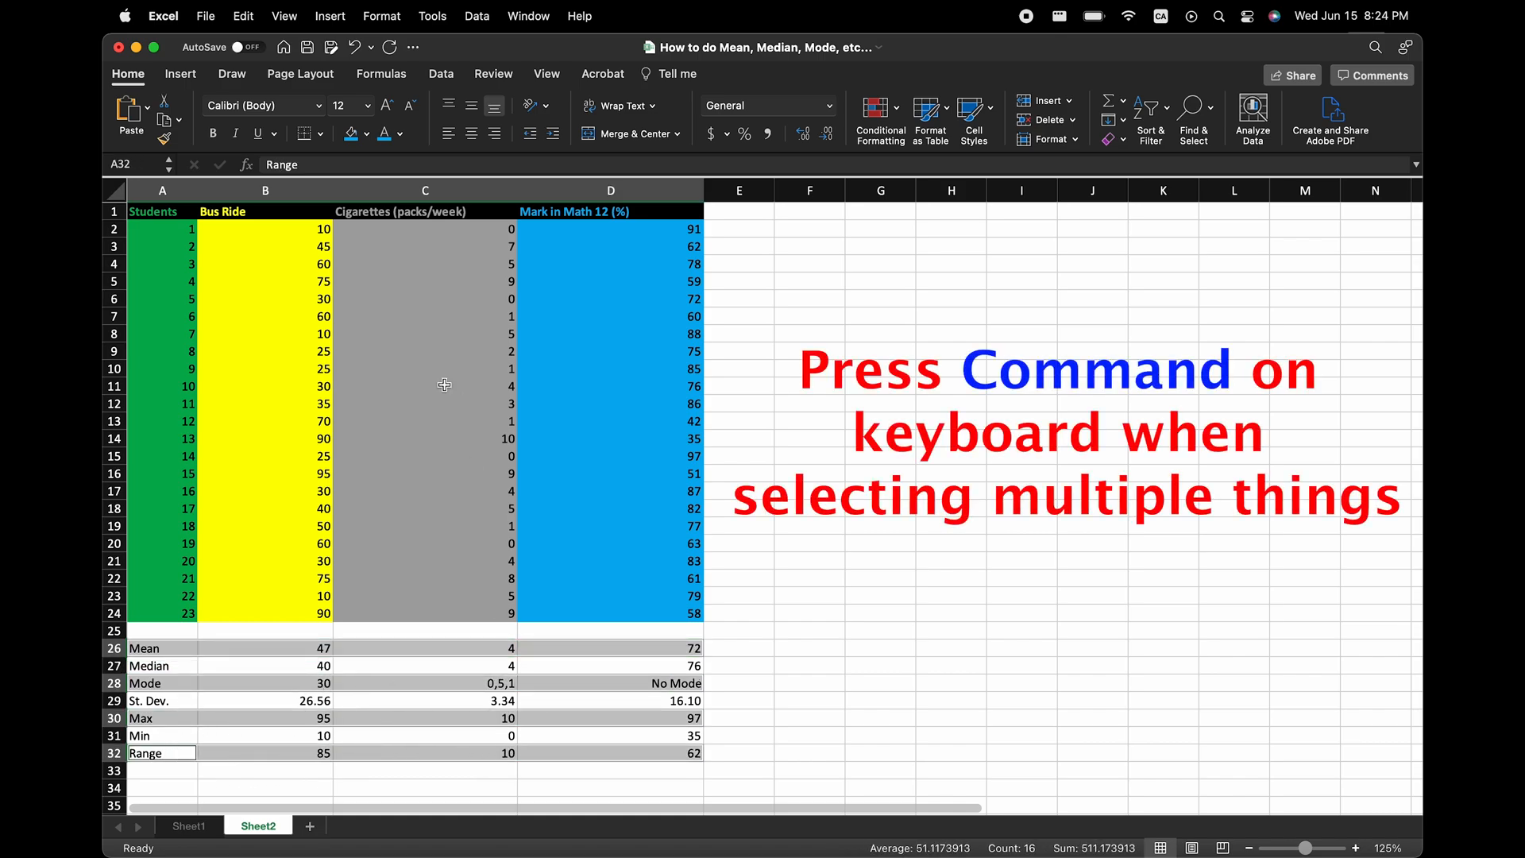
click(368, 135)
click(360, 238)
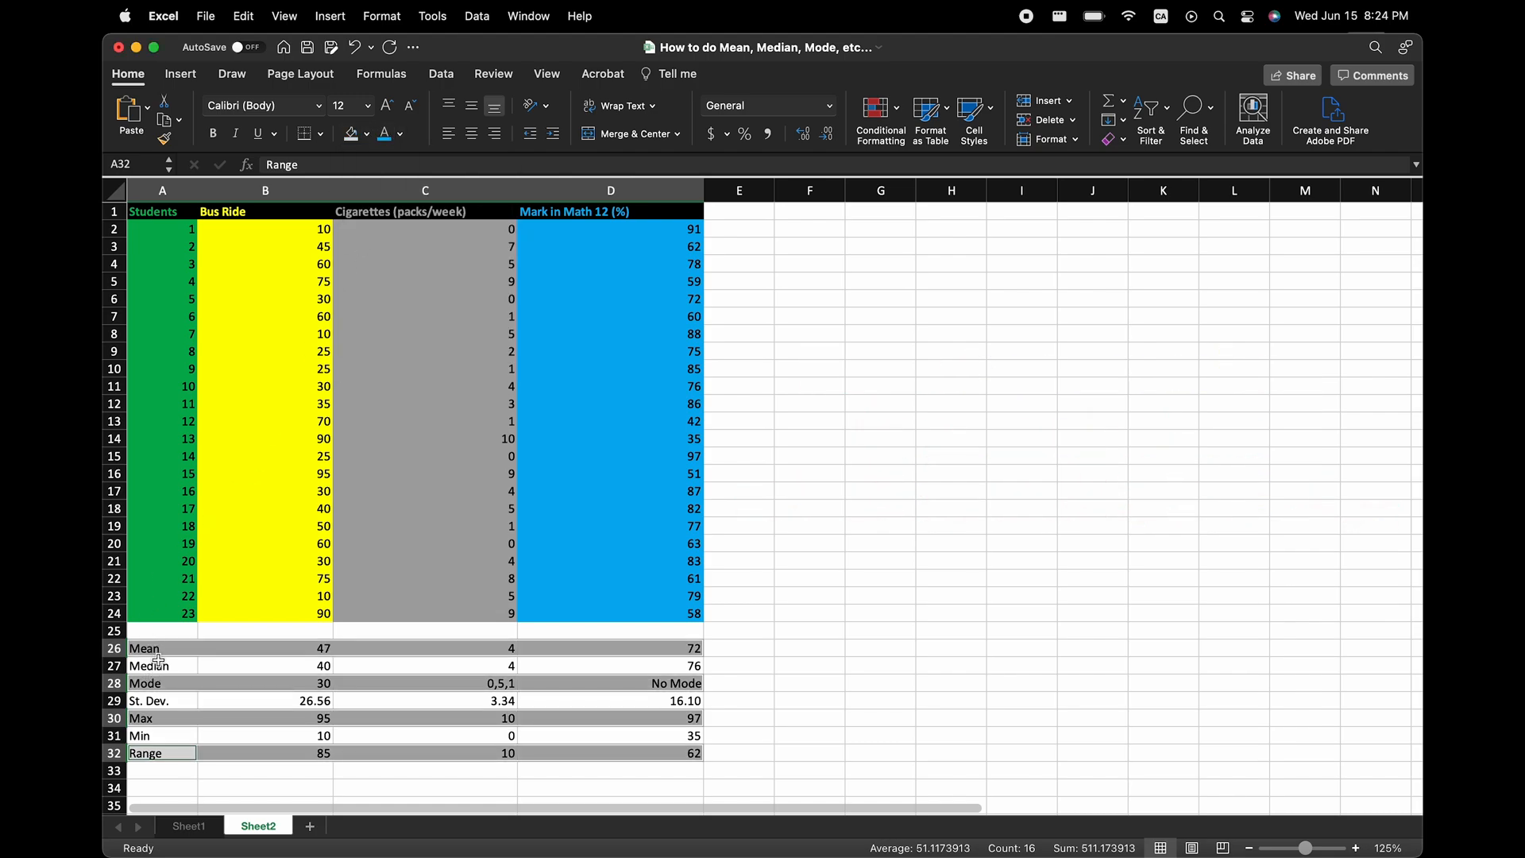
Fill the Median, St. Dev. and Min rows from column A to D with a darker grey.
drag(158, 664, 683, 665)
super+drag(176, 701, 683, 701)
super+drag(176, 736, 683, 735)
click(368, 134)
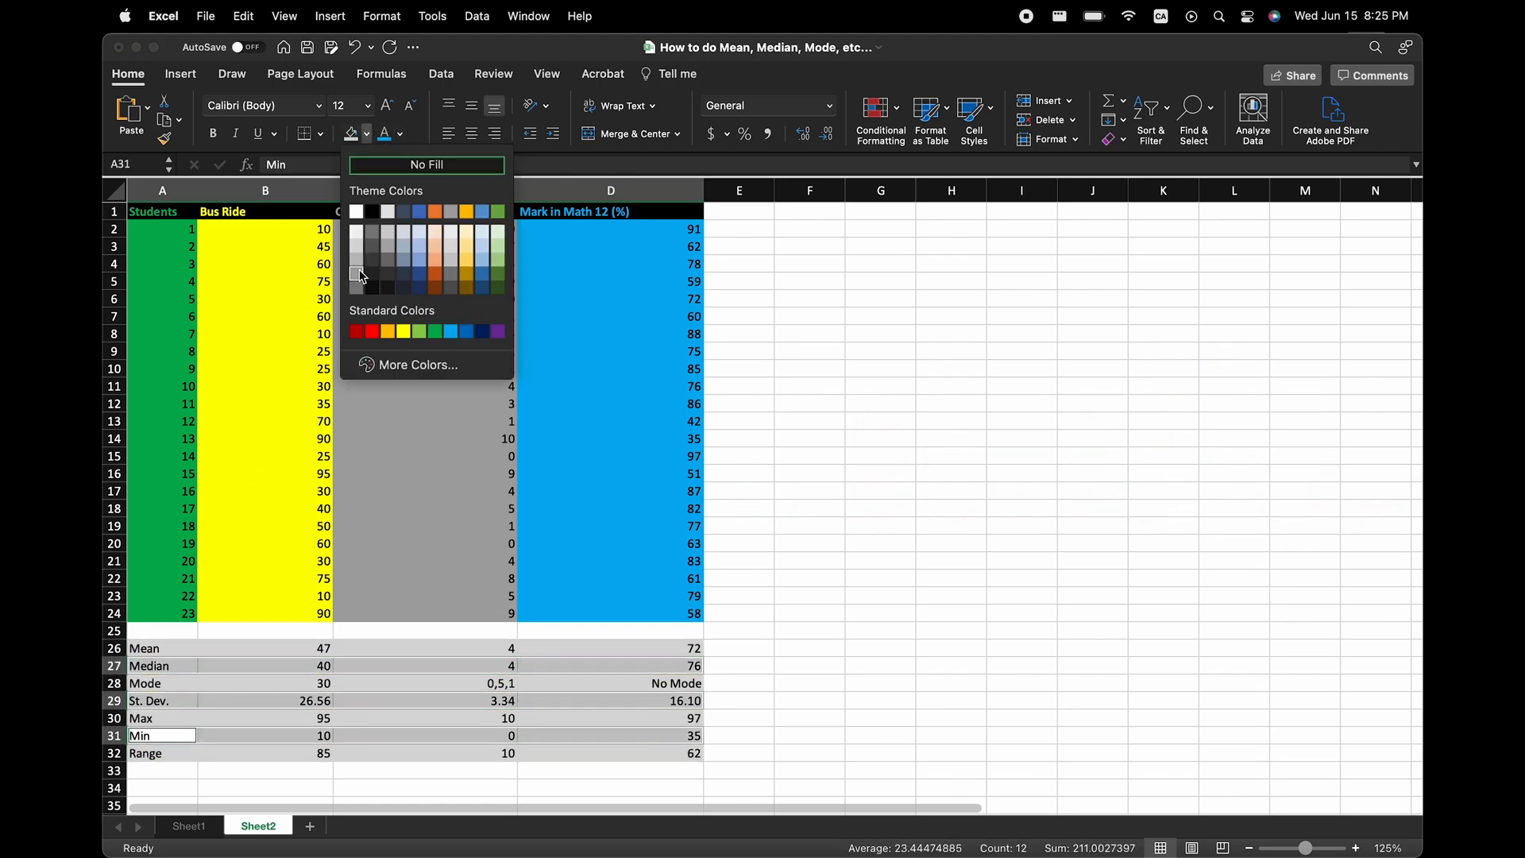
click(360, 275)
click(739, 700)
Format A1:D24 as a table with headers, using a black style from the Light group.
drag(169, 212, 607, 609)
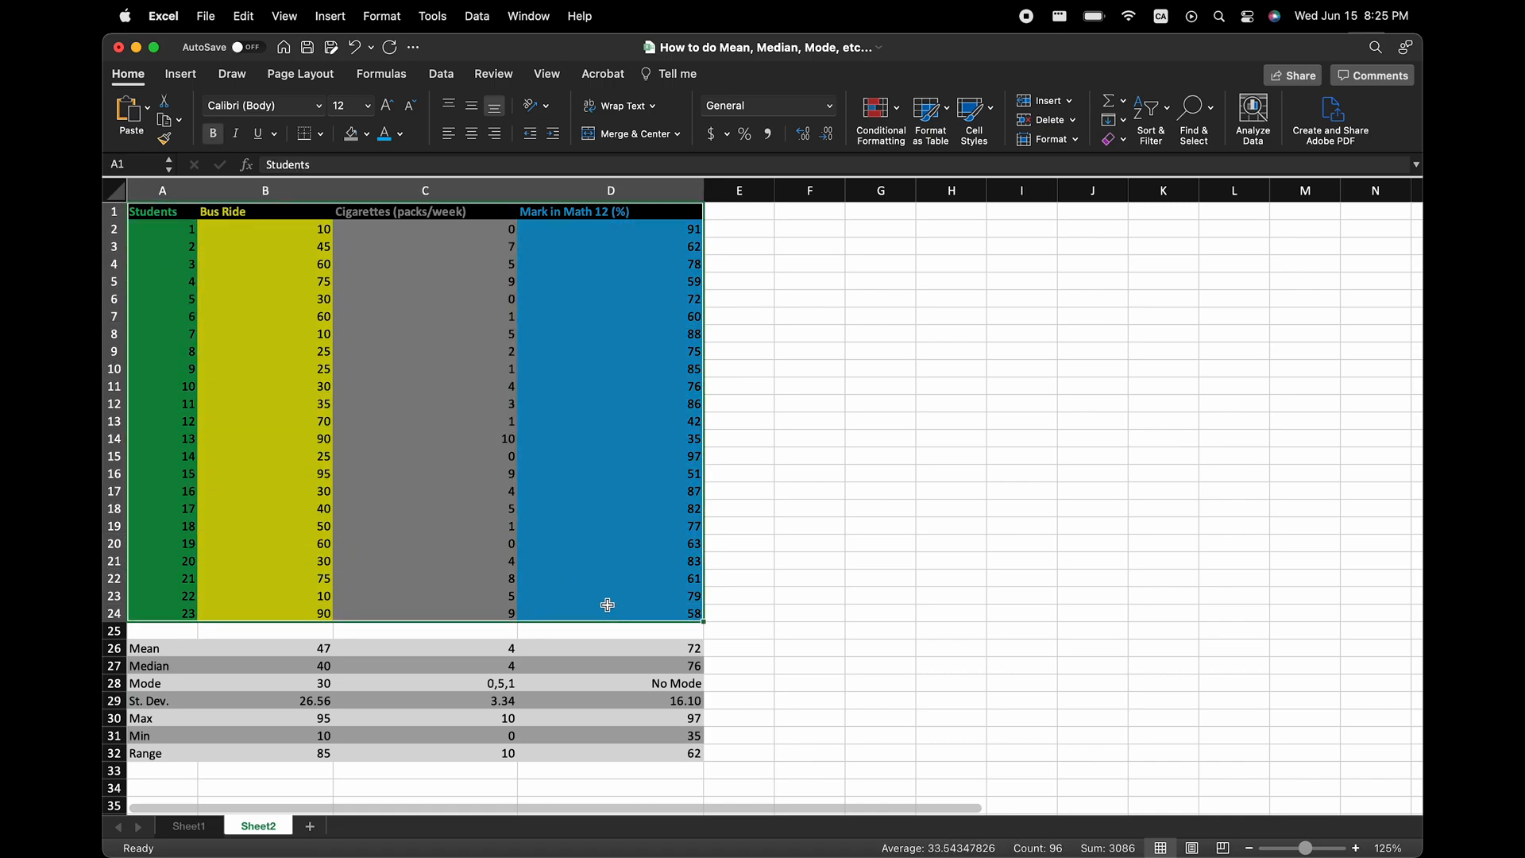
click(948, 136)
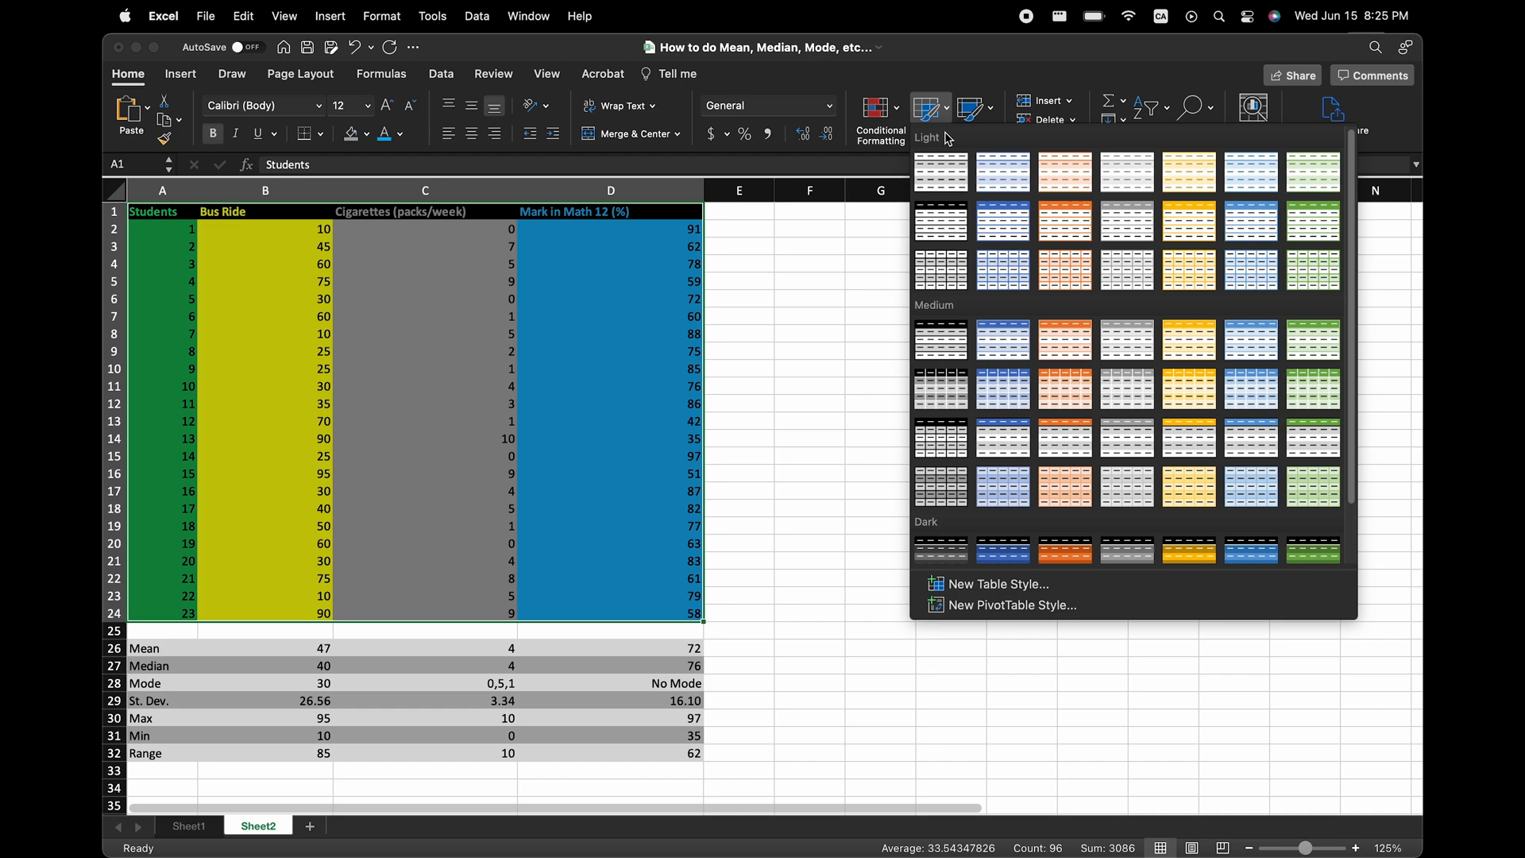
click(940, 203)
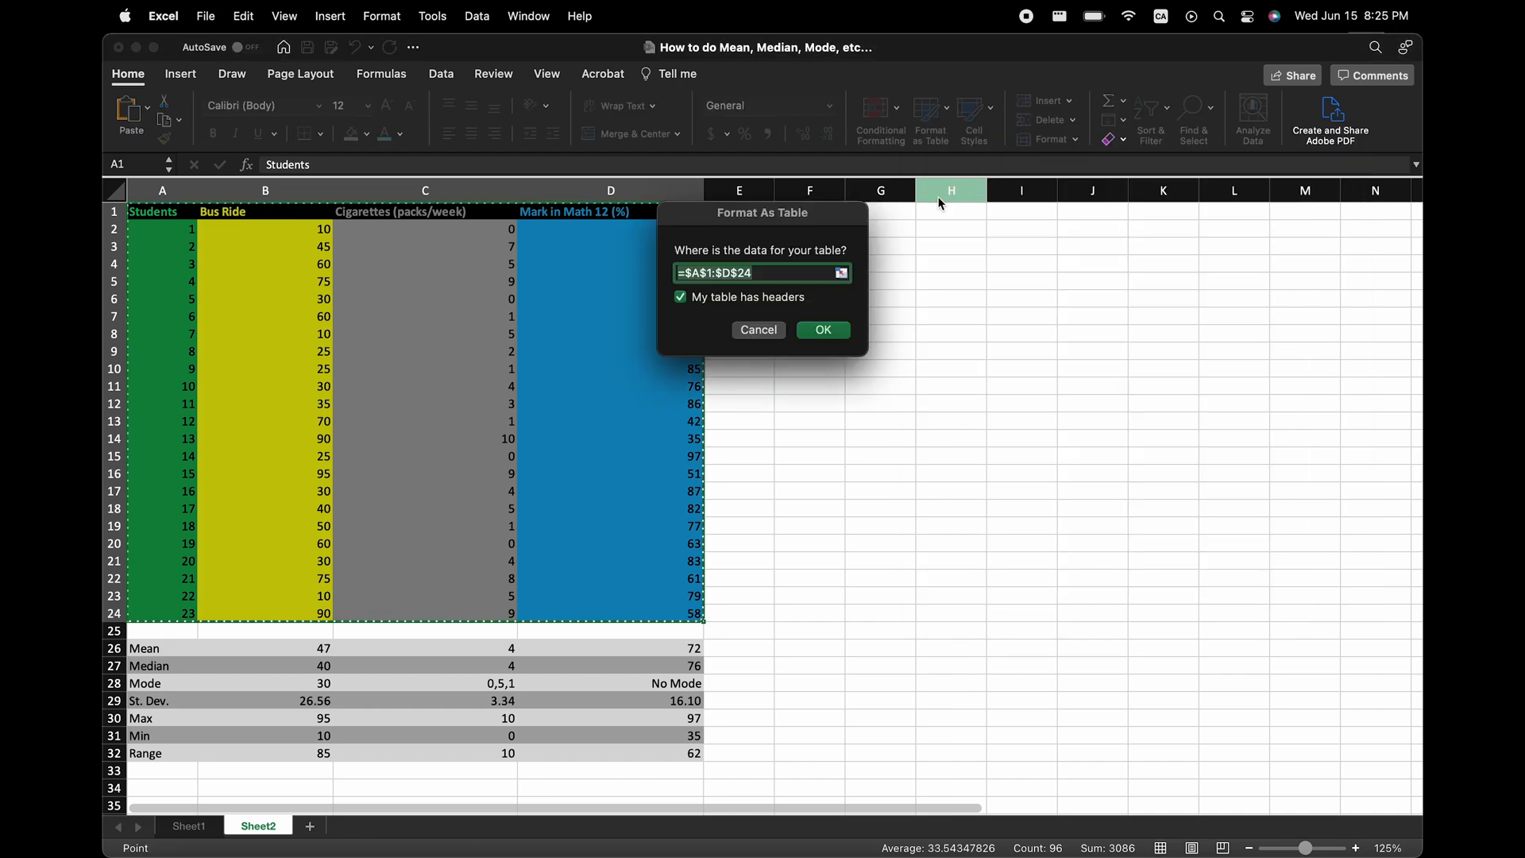
click(808, 338)
Sort the table by the Bus Ride column in descending order.
click(324, 212)
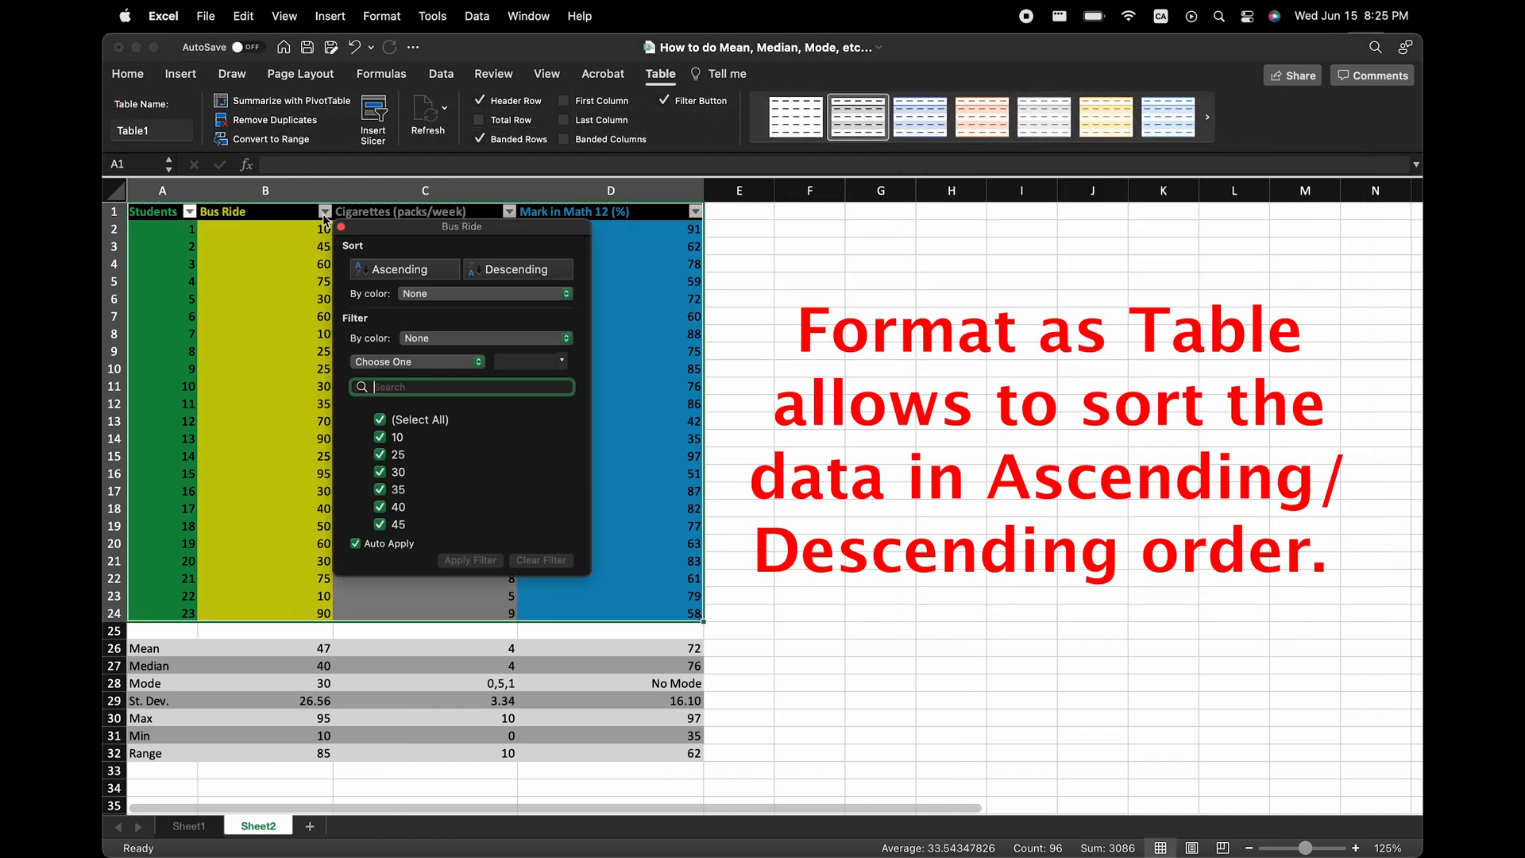
click(492, 272)
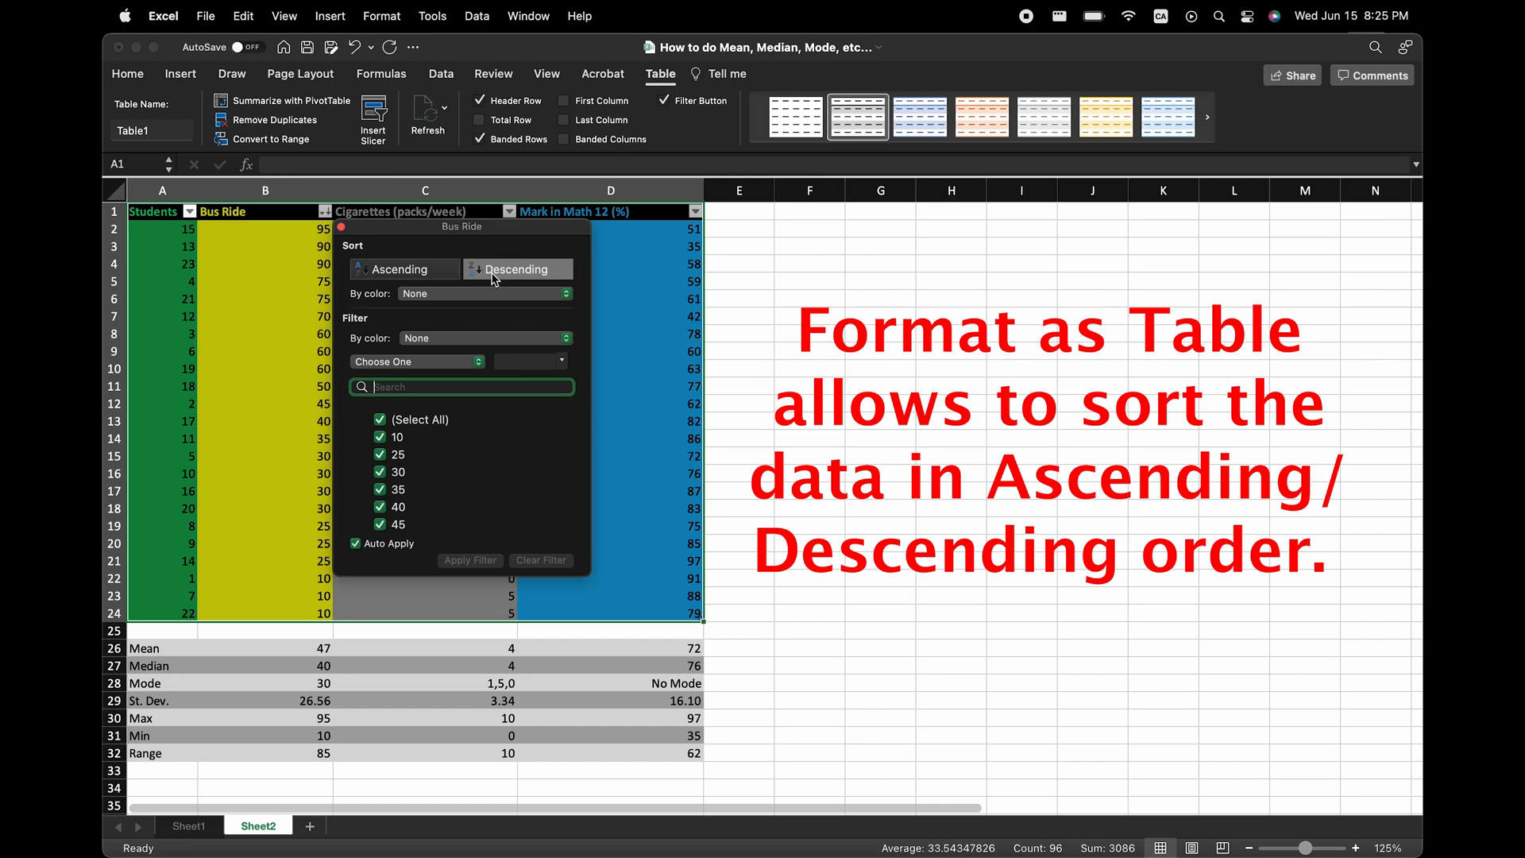
click(805, 436)
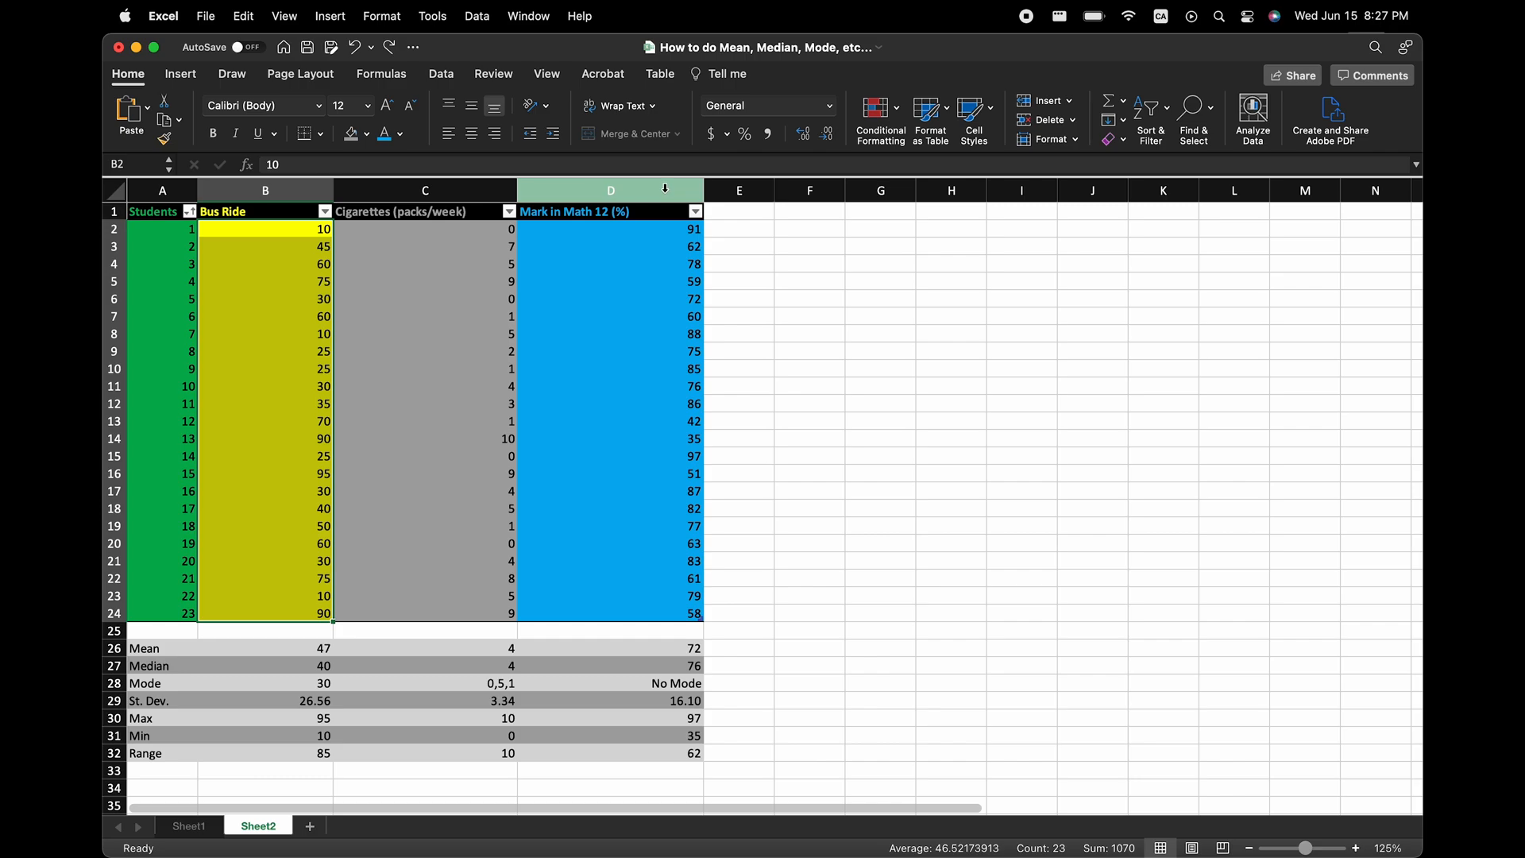
Add green gradient data bars to the Bus Ride values in B2:B24.
click(894, 127)
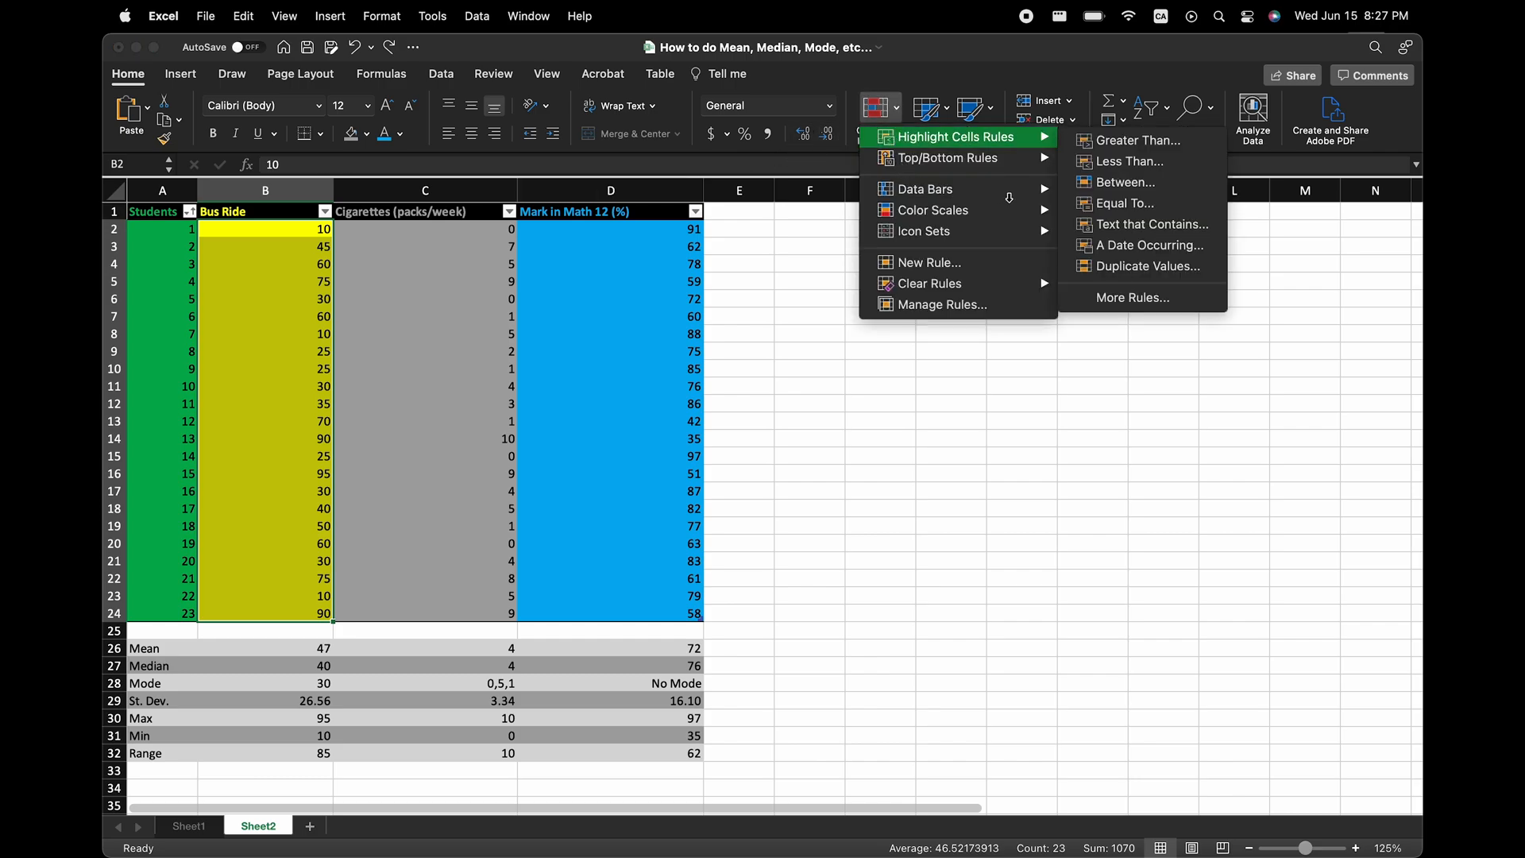
mouse_move(1008, 197)
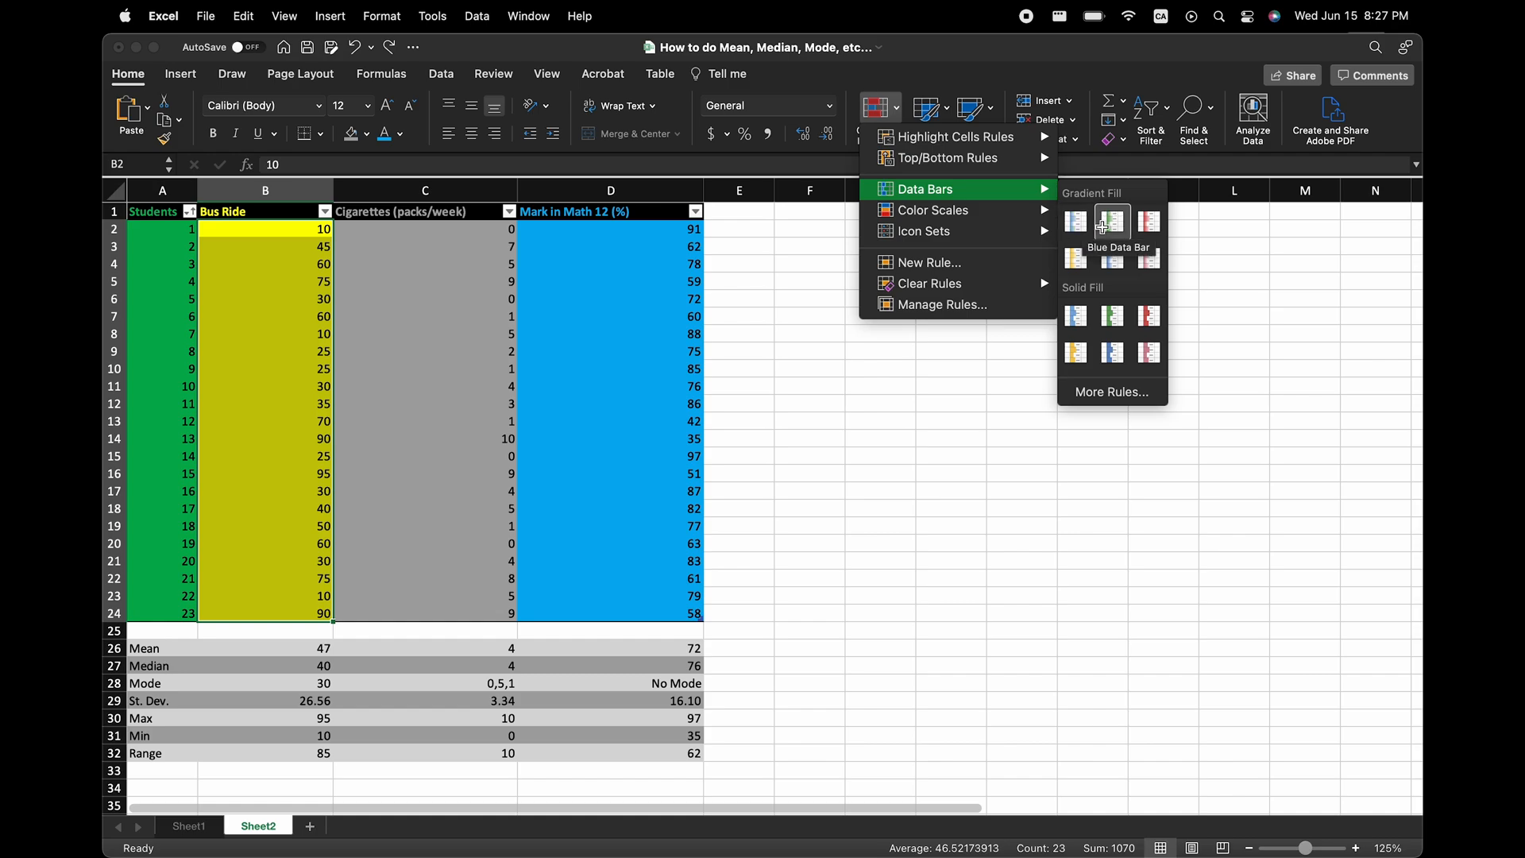
click(1103, 227)
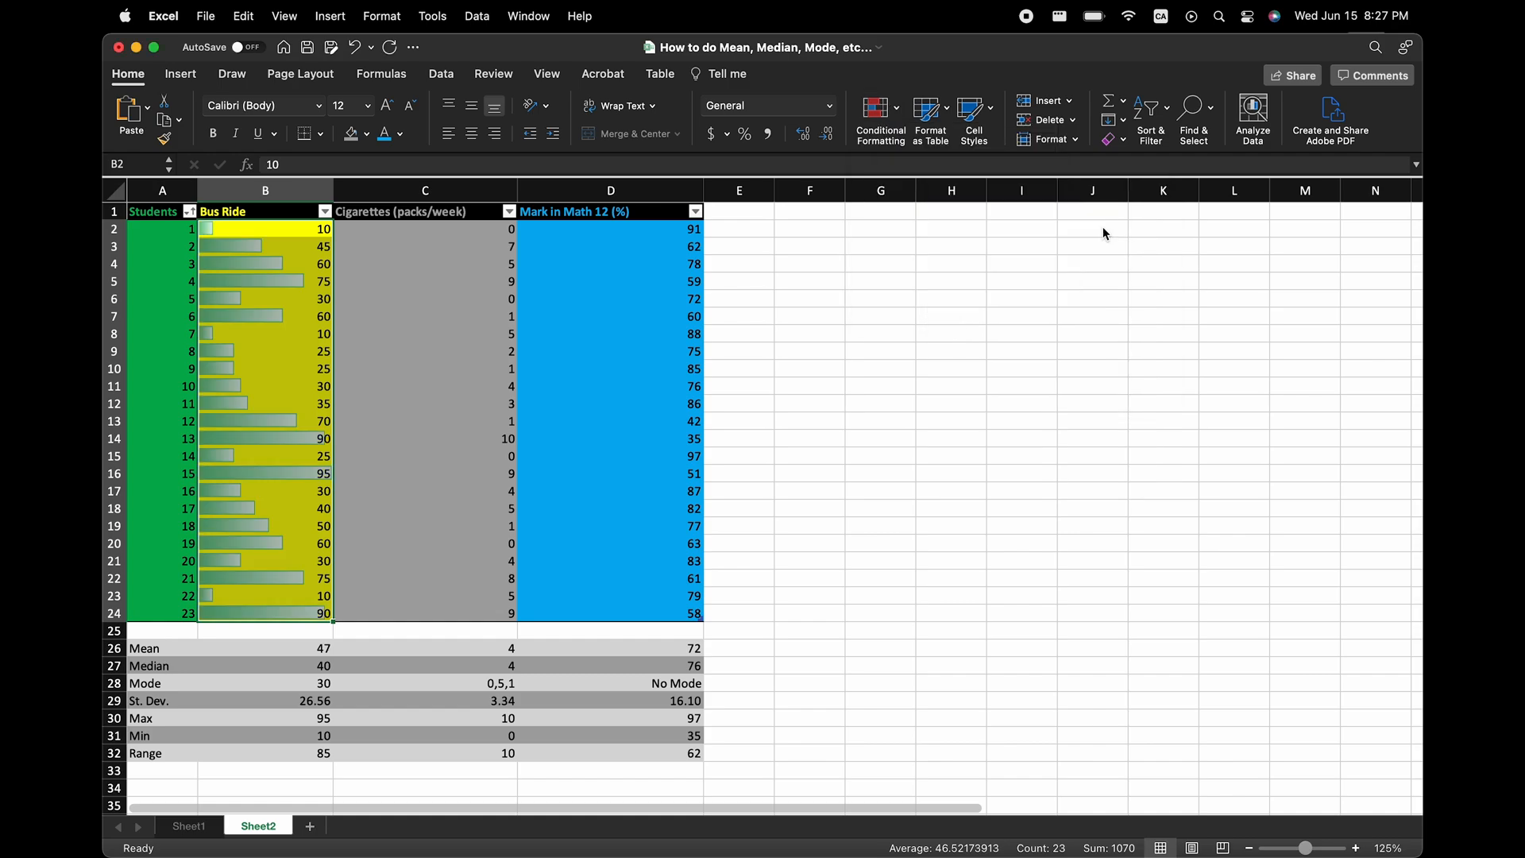
Add orange gradient data bars to the cigarettes values in C2:C24.
drag(429, 229, 441, 612)
click(908, 143)
mouse_move(925, 190)
click(1083, 256)
Add blue gradient data bars to the math mark values in D2:D24.
drag(639, 231, 634, 613)
click(879, 111)
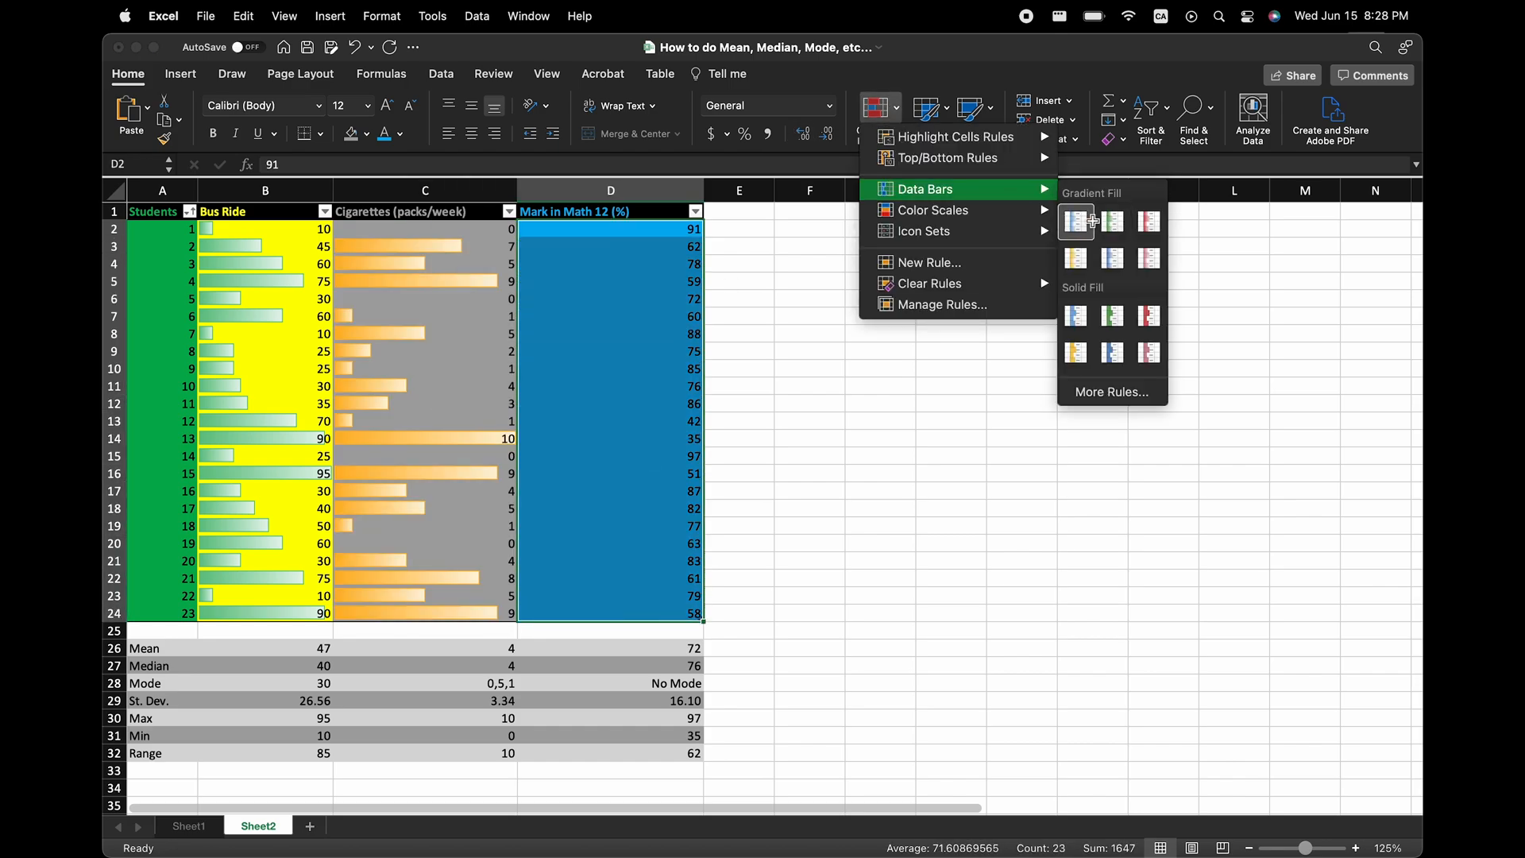
click(1088, 227)
click(739, 334)
Apply a Thick Box Border around each column's data in rows 1 to 24 and each column's statistics in rows 26 to 32.
drag(163, 212, 173, 612)
drag(258, 212, 262, 613)
drag(433, 212, 447, 614)
drag(604, 212, 611, 615)
drag(163, 649, 169, 754)
drag(363, 648, 390, 753)
drag(530, 648, 556, 752)
click(322, 131)
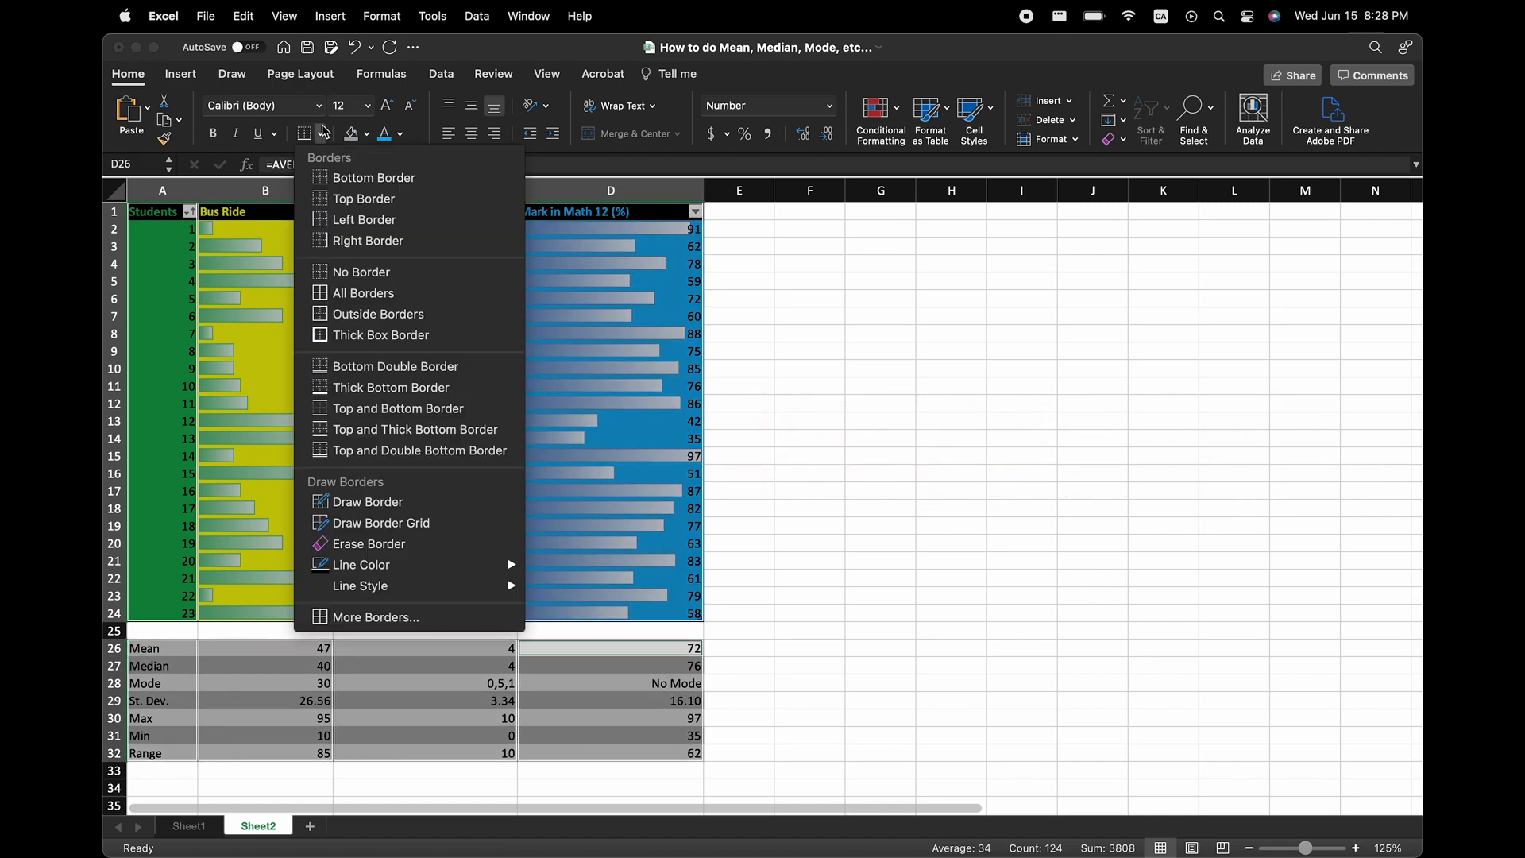
click(355, 329)
click(835, 365)
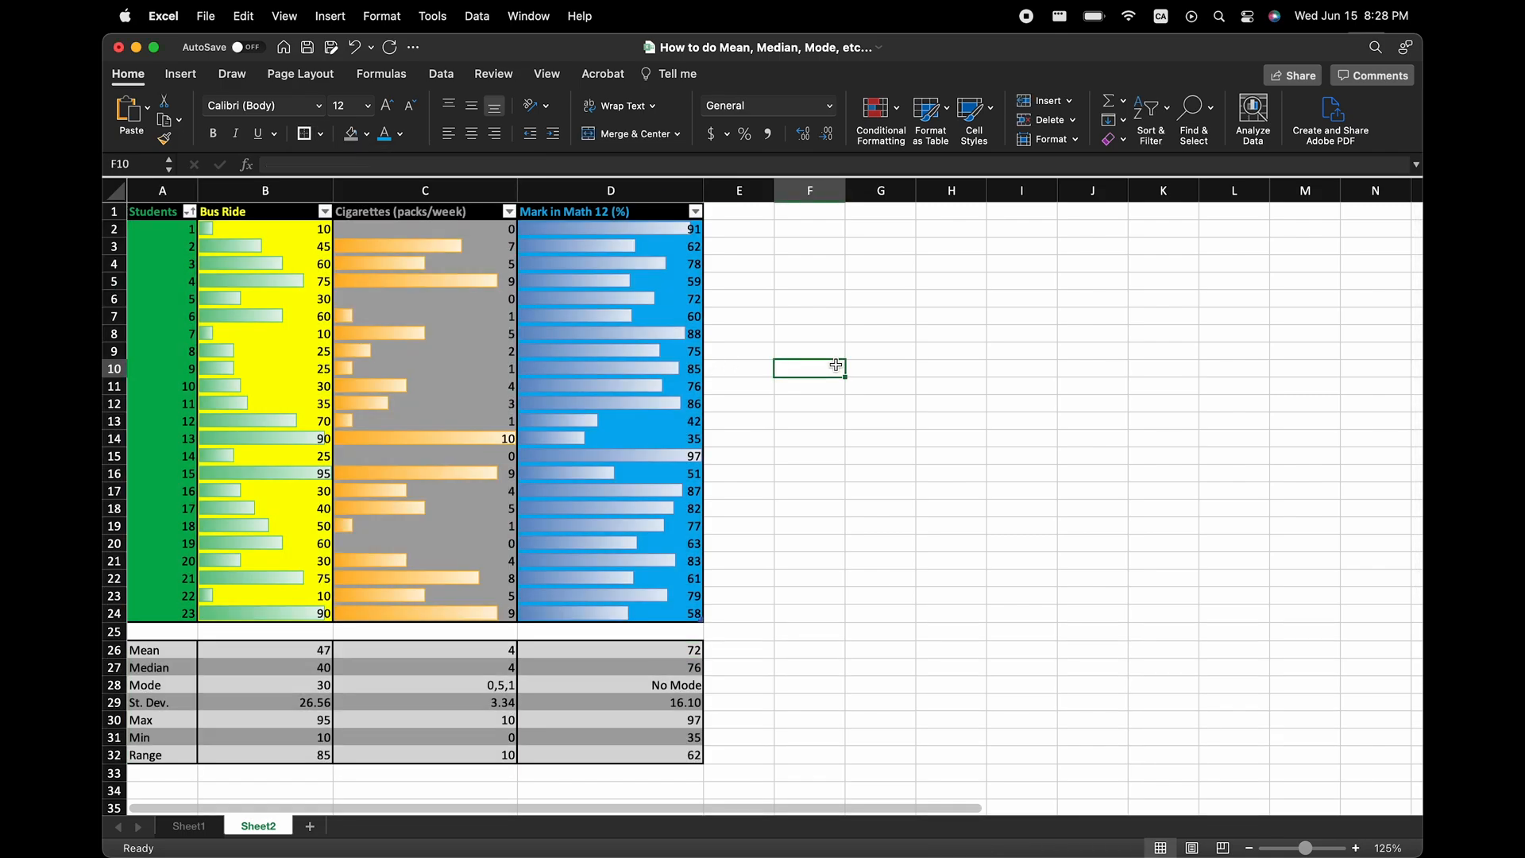
Shrink the height of blank row 25 to a thin gap and turn off the worksheet gridlines.
drag(122, 635, 115, 626)
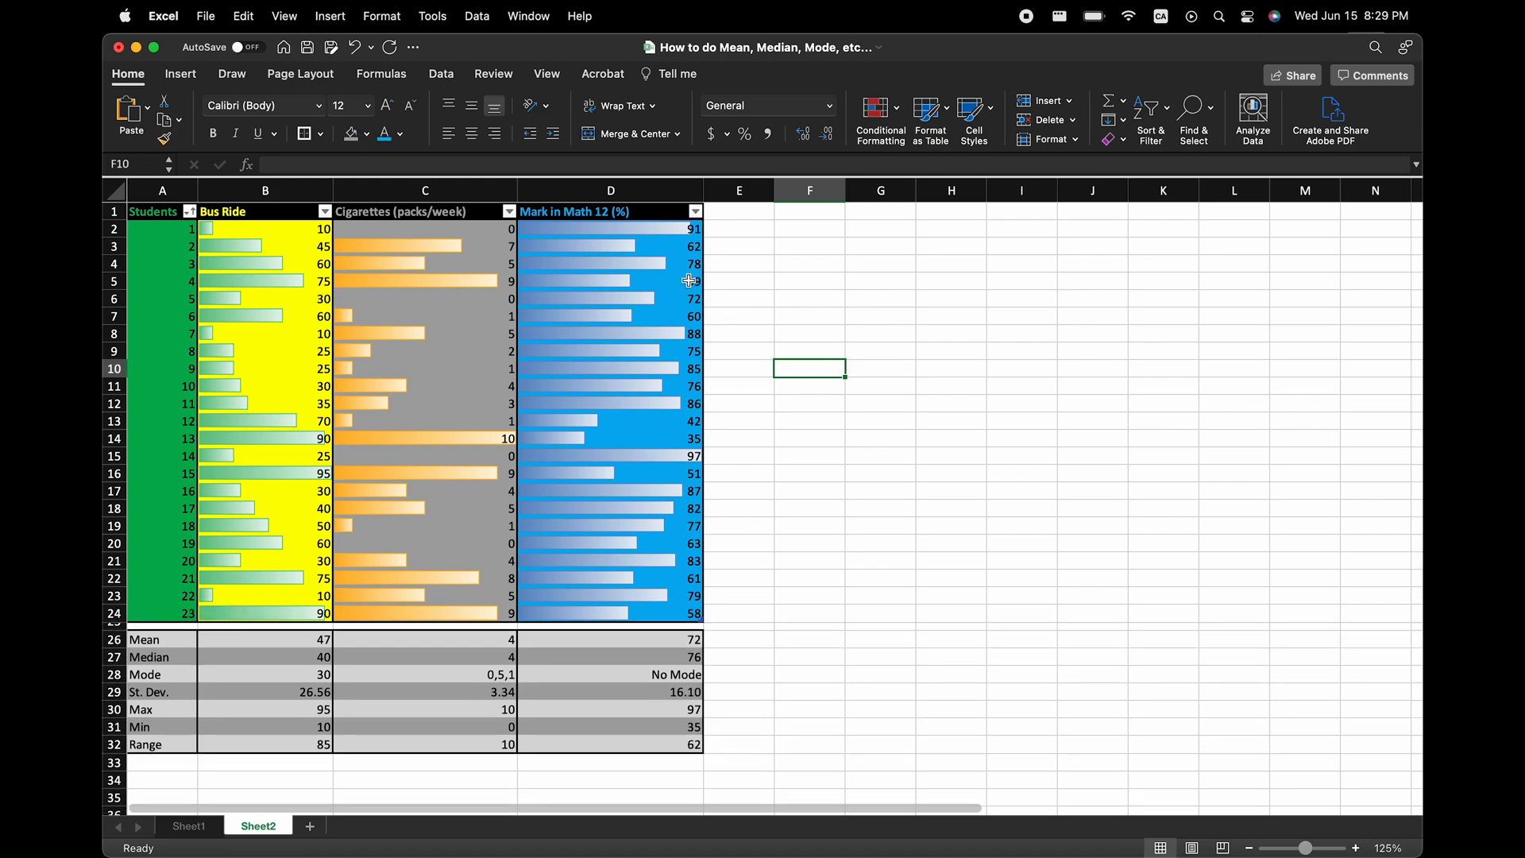
click(542, 79)
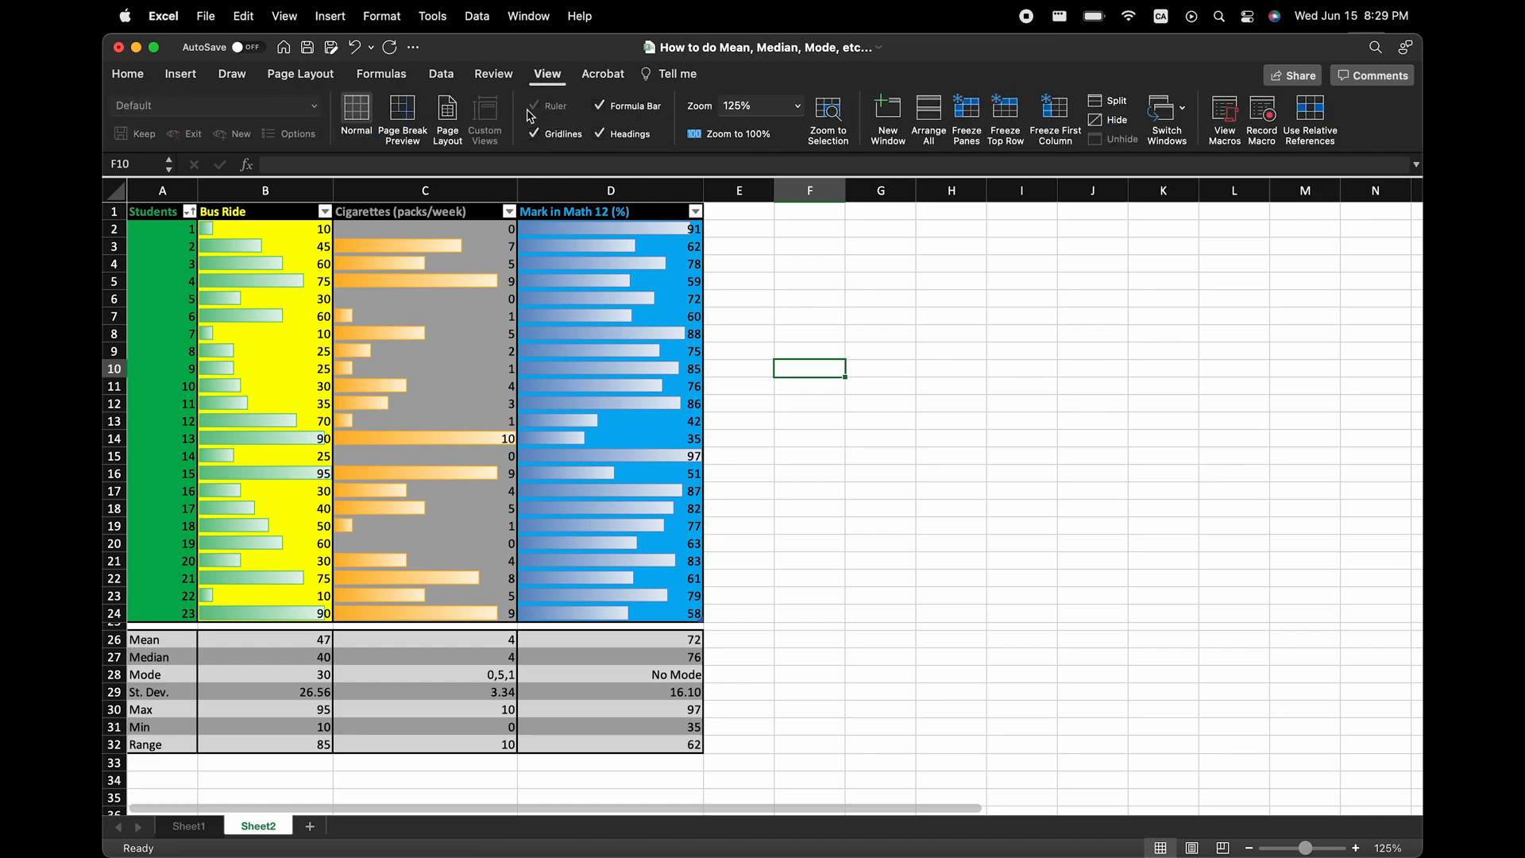
click(532, 135)
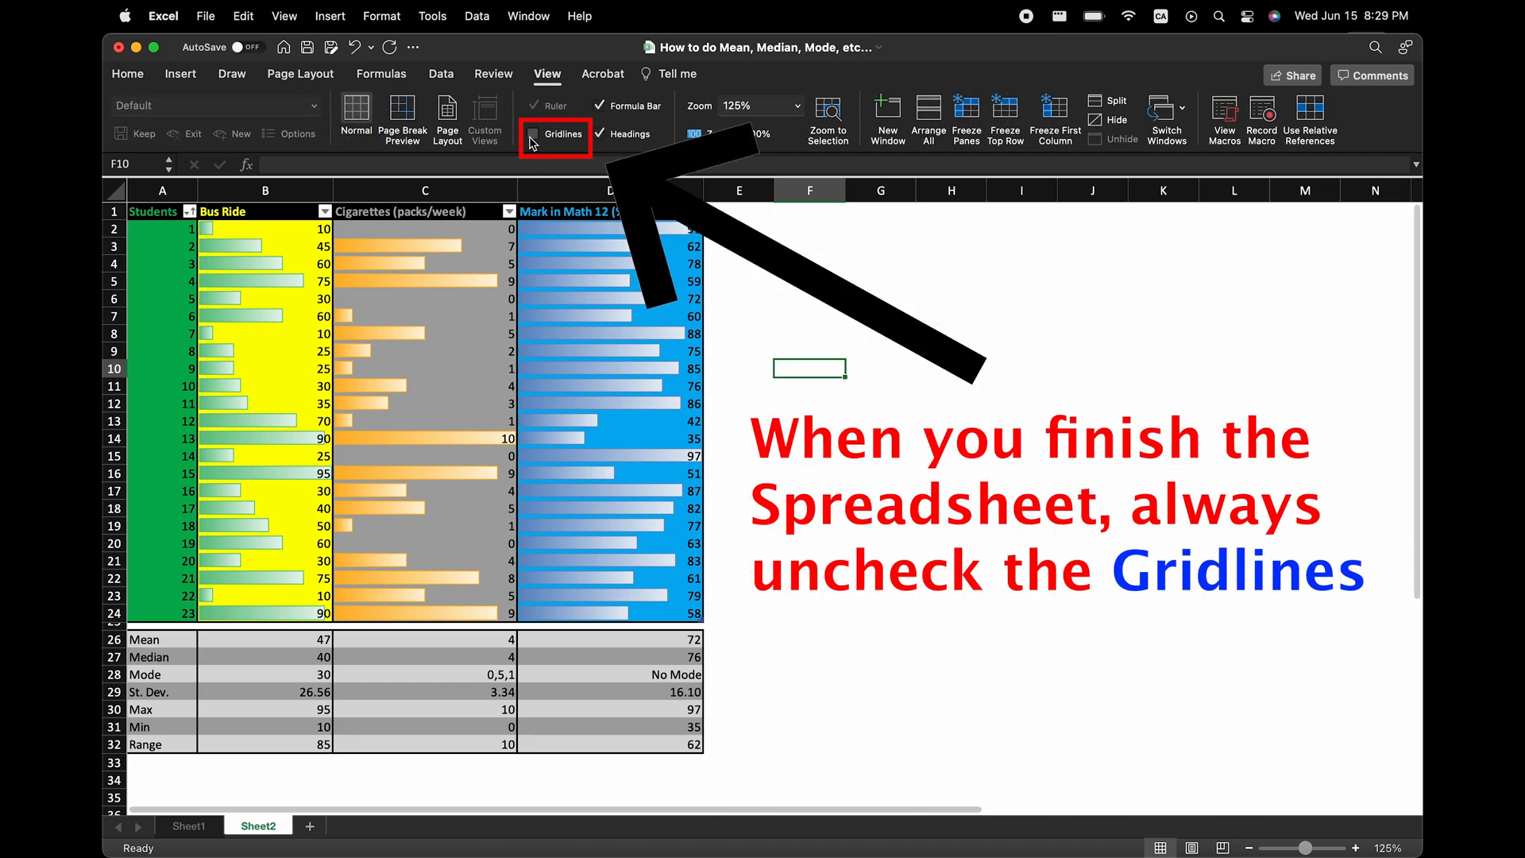